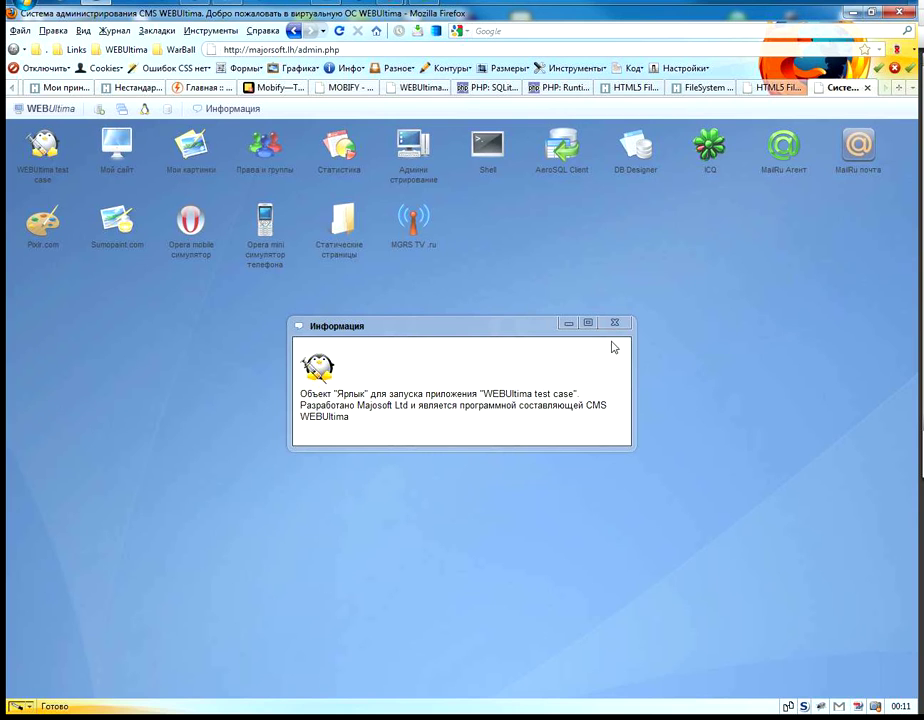
Close the open information window, view the object information of the "Мой сайт" shortcut, and close it.
left_click(614, 322)
right_click(117, 160)
left_click(153, 204)
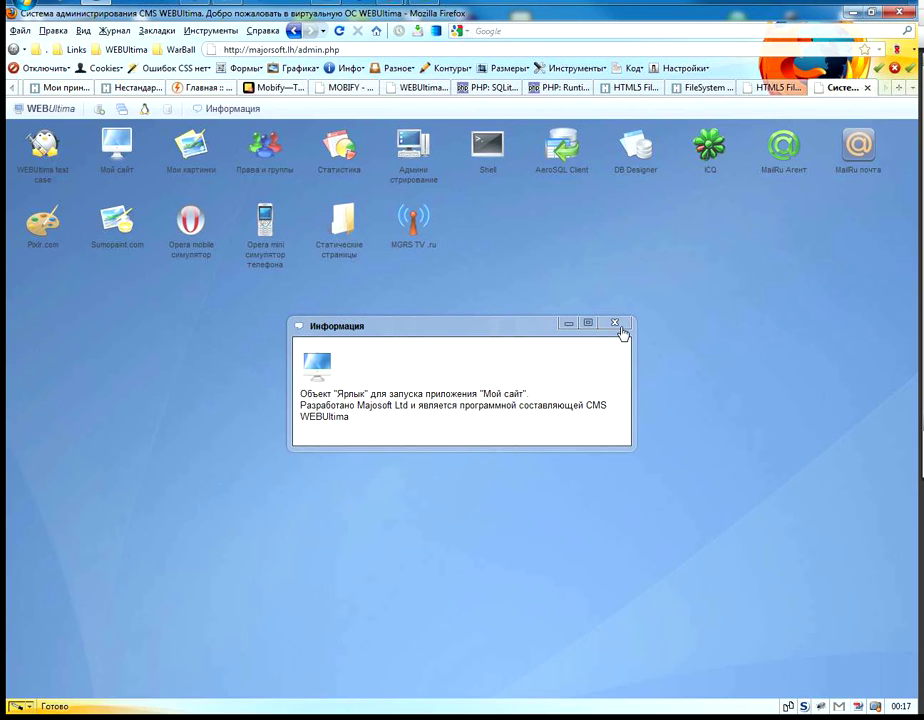
left_click(615, 323)
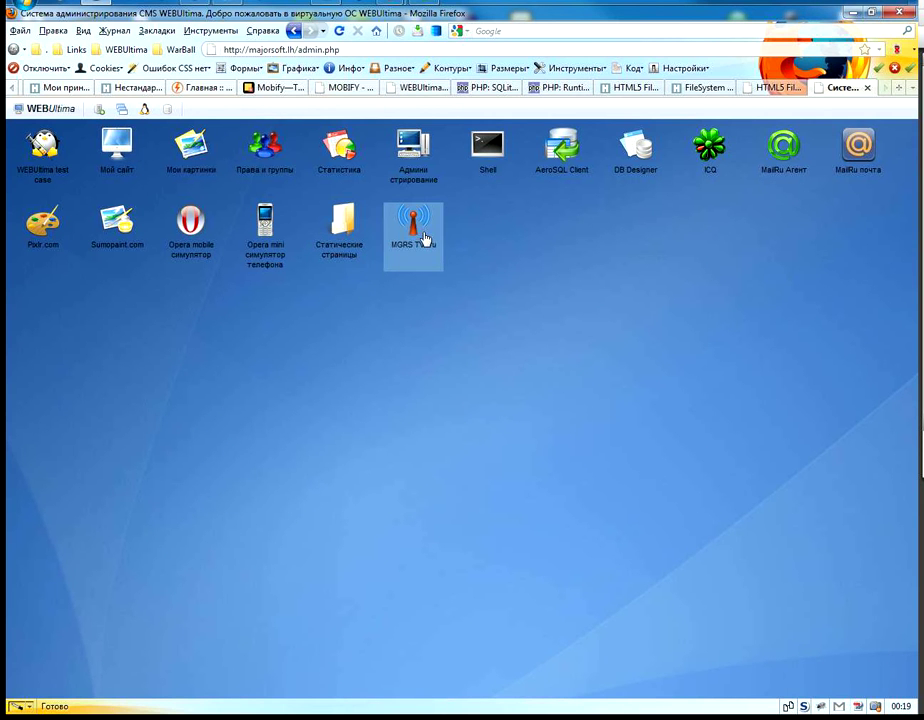
Open "Статические страницы", reposition its window, try the different page list views, and close it along with the connection notice.
double_click(342, 241)
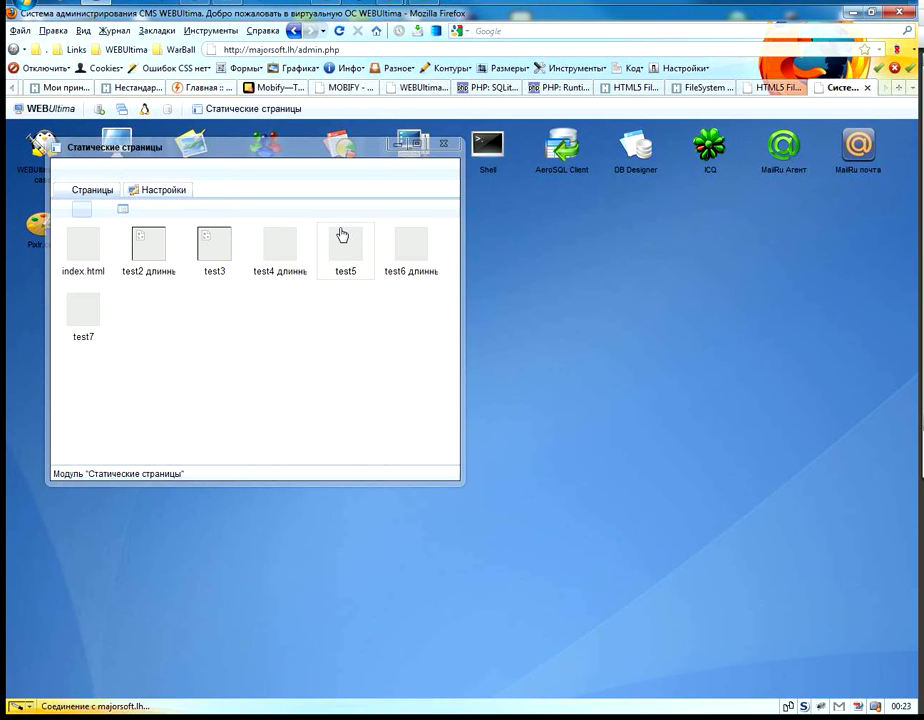
left_click_drag(264, 160, 280, 345)
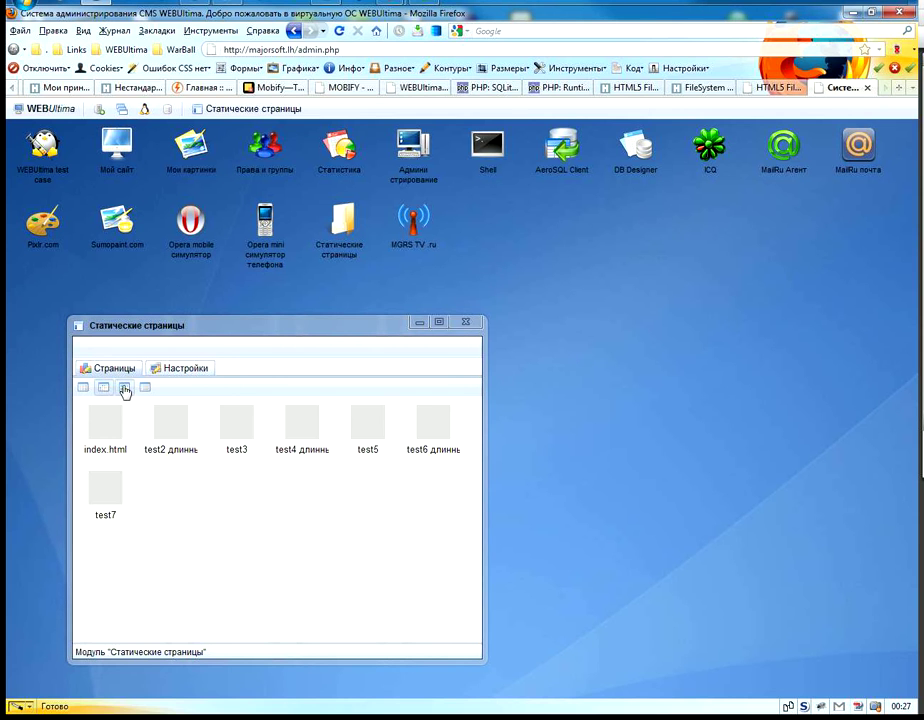
left_click(124, 388)
left_click(145, 389)
left_click(151, 431)
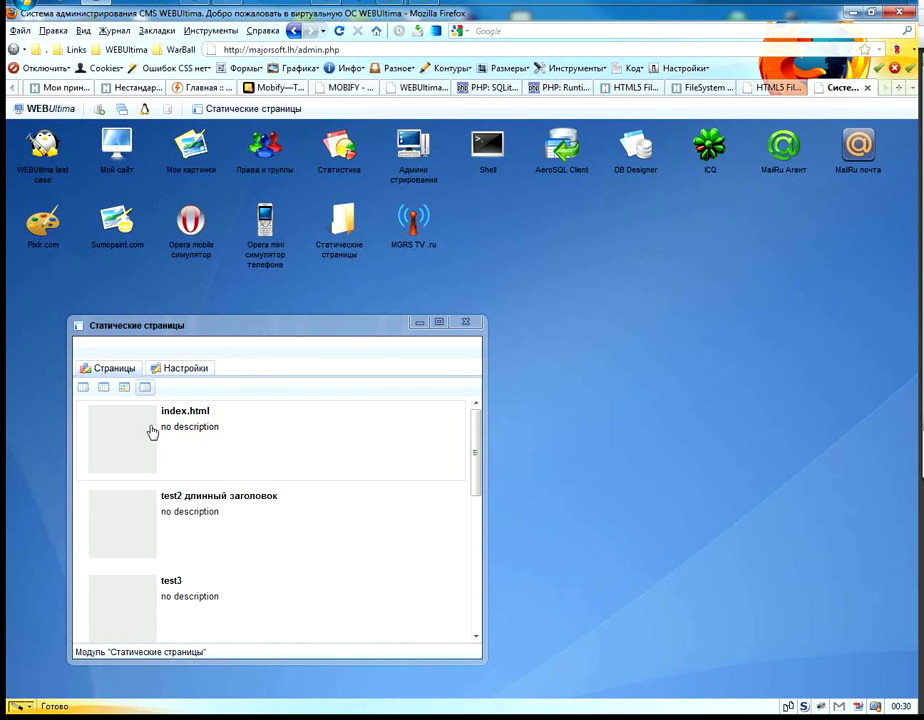
left_click(86, 391)
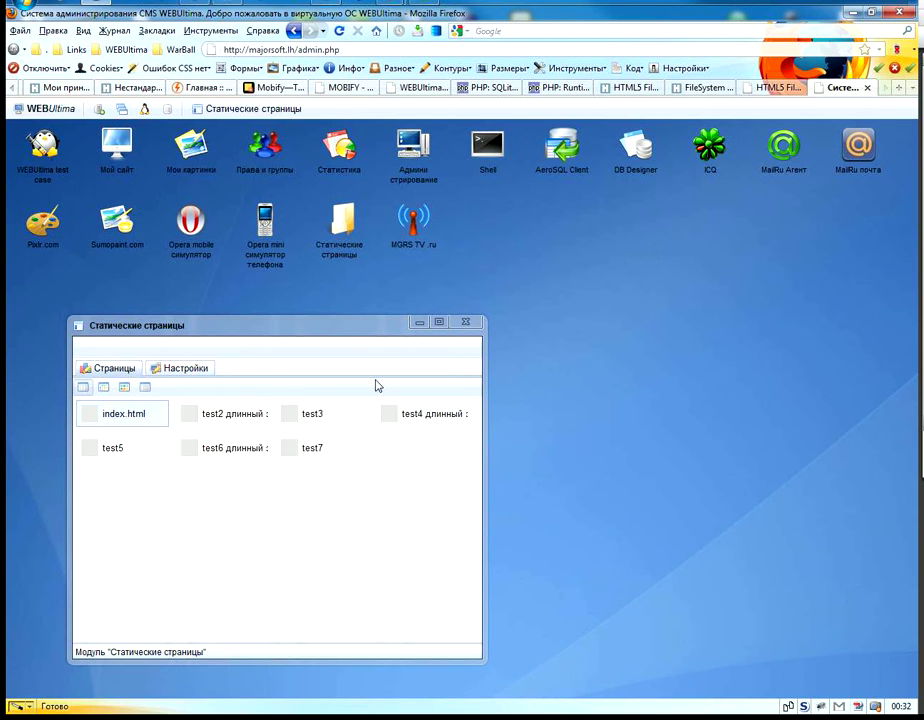
left_click(465, 322)
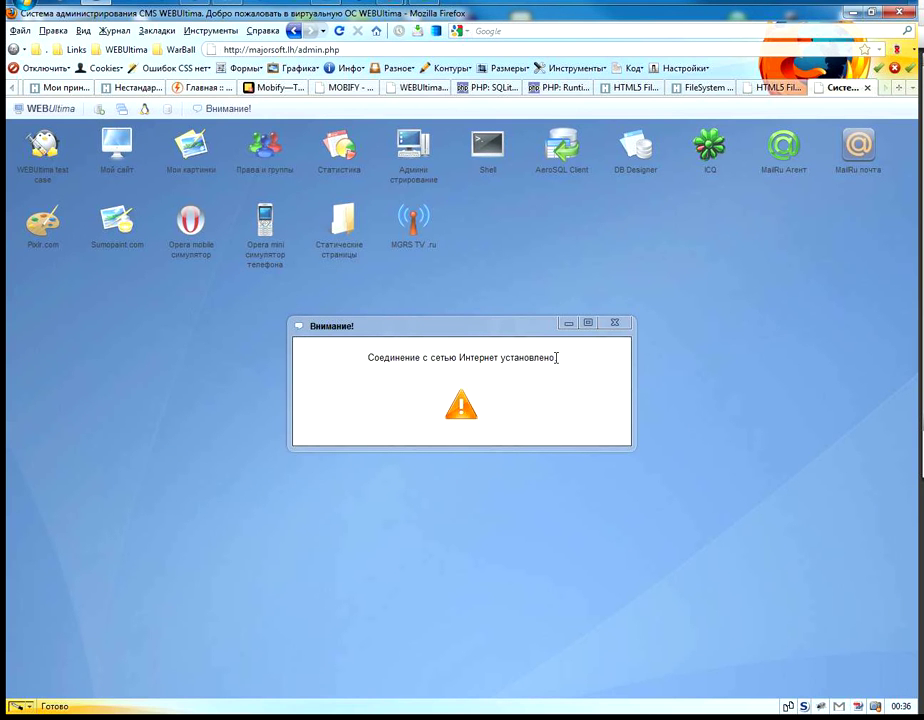
left_click(614, 322)
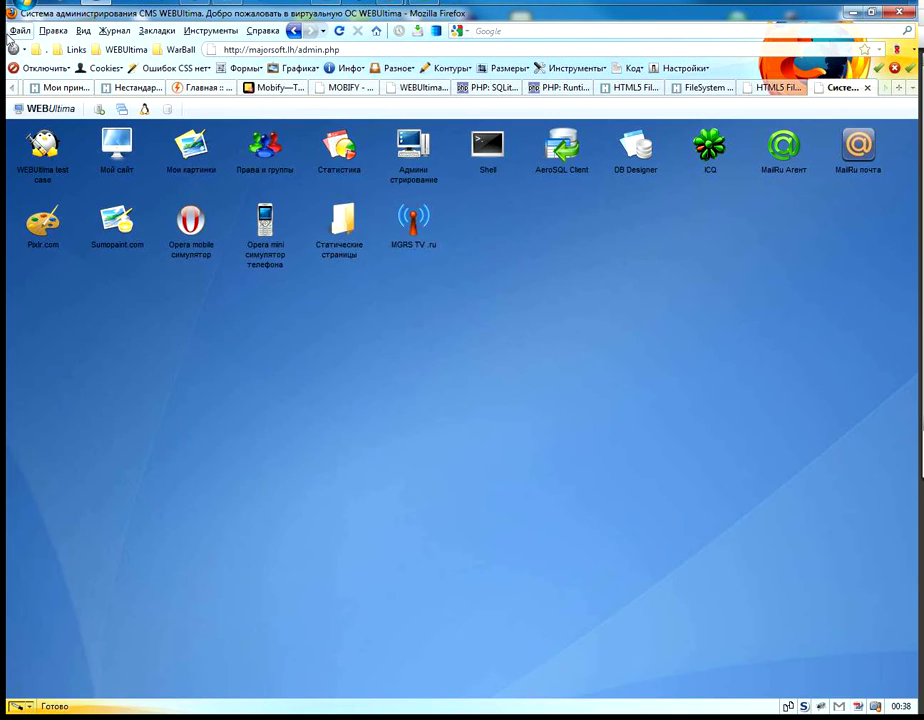
Switch the browser to offline mode and try to launch "Статические страницы", dismissing the warnings.
left_click(14, 31)
left_click(87, 272)
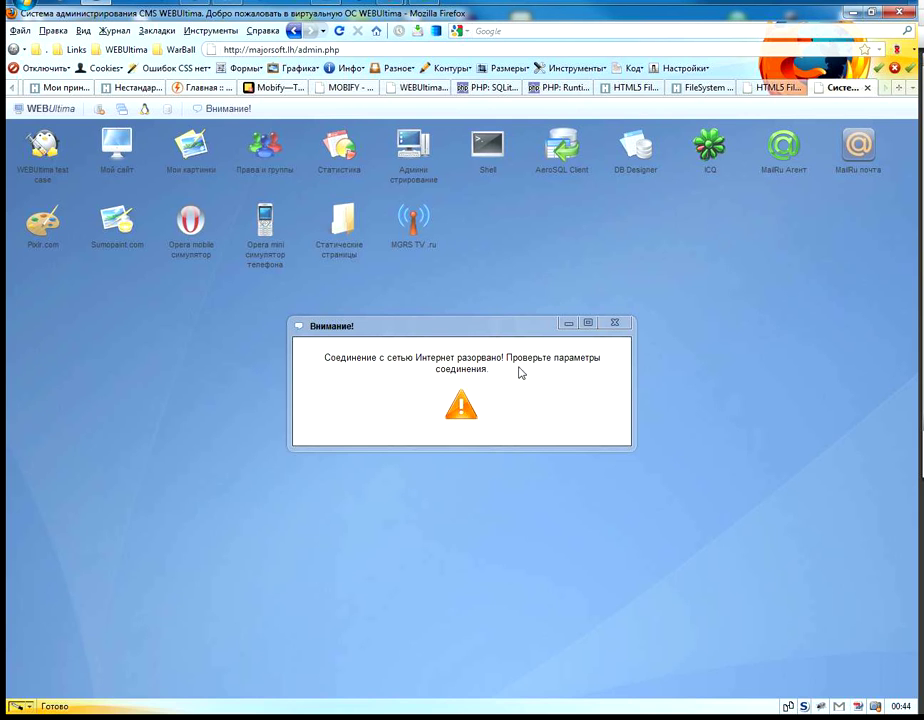
left_click(614, 322)
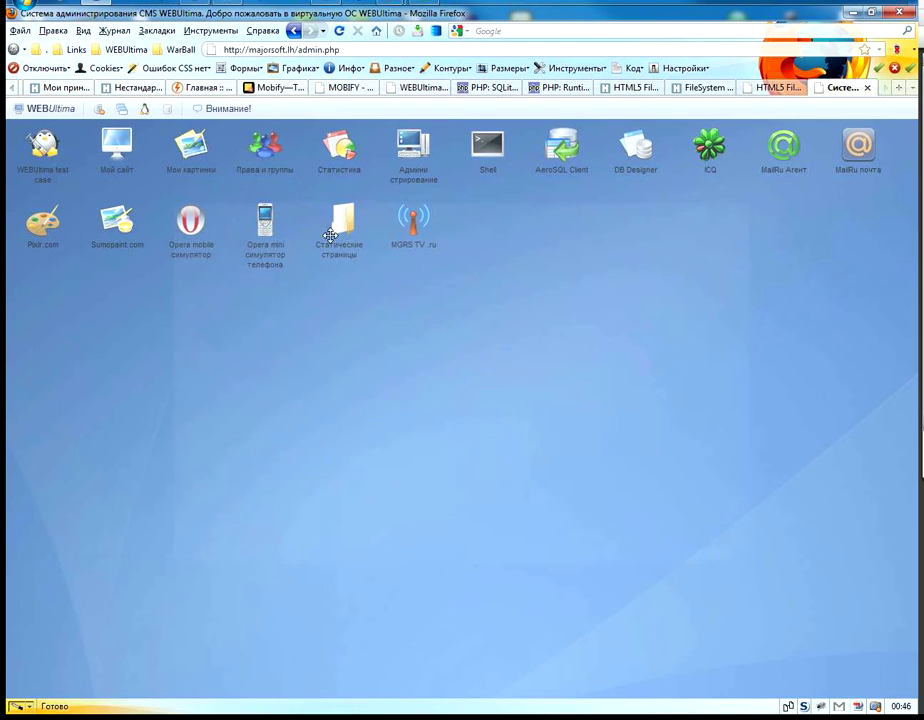
left_click(330, 235)
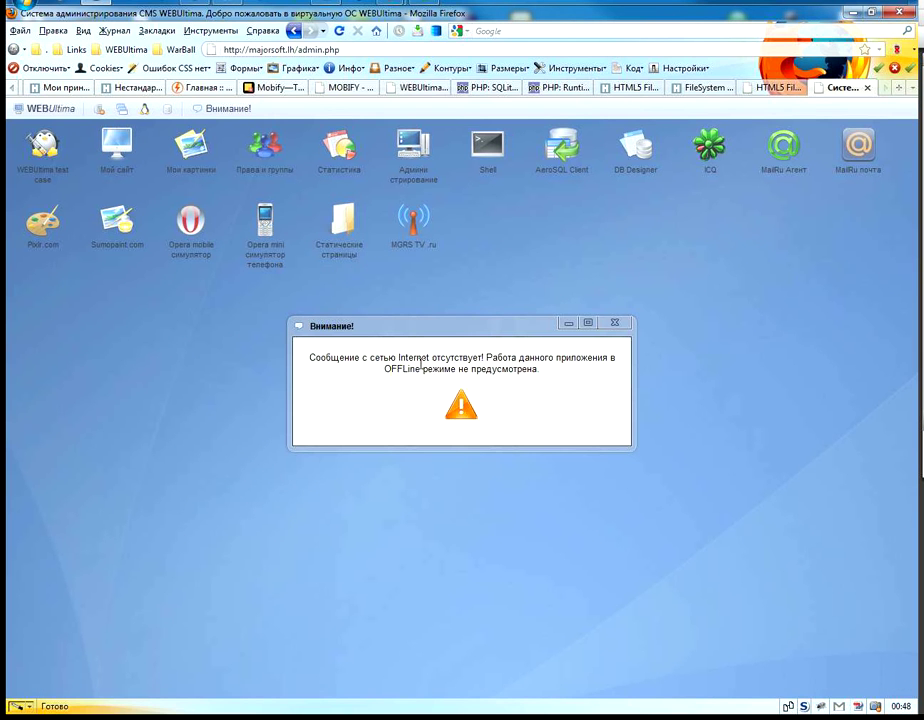
left_click(614, 322)
Turn off the browser's offline mode, dismiss the notice, and briefly reopen "Статические страницы" before closing it.
left_click(21, 31)
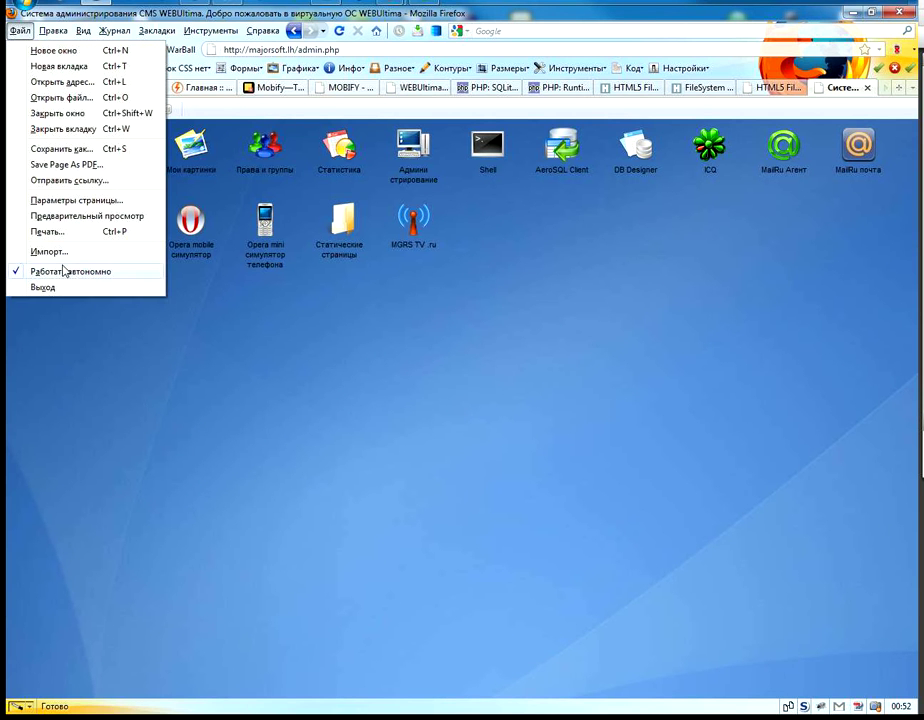
left_click(70, 272)
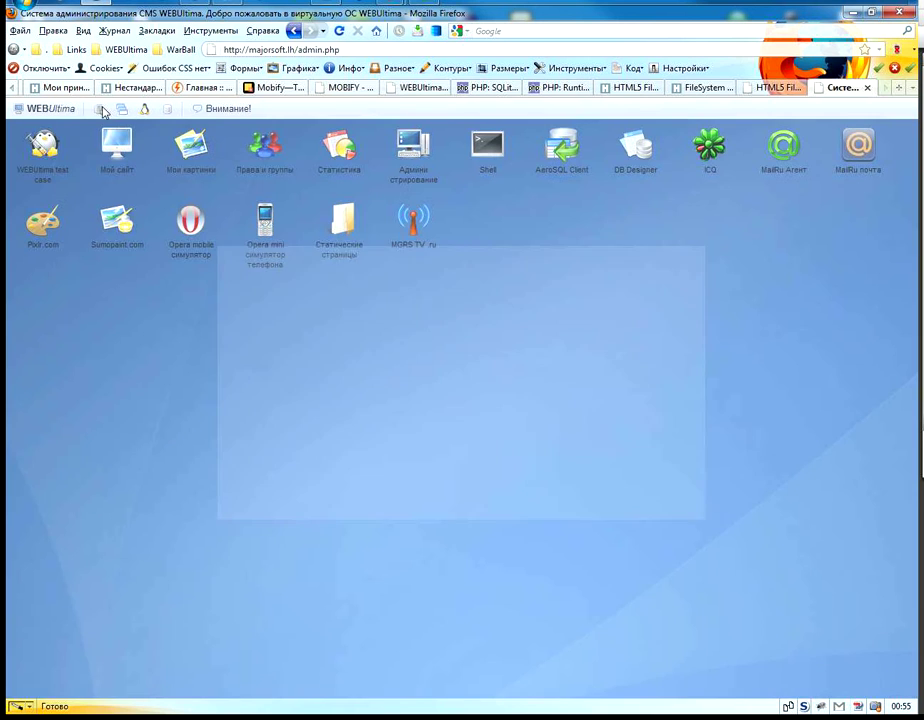
left_click(617, 324)
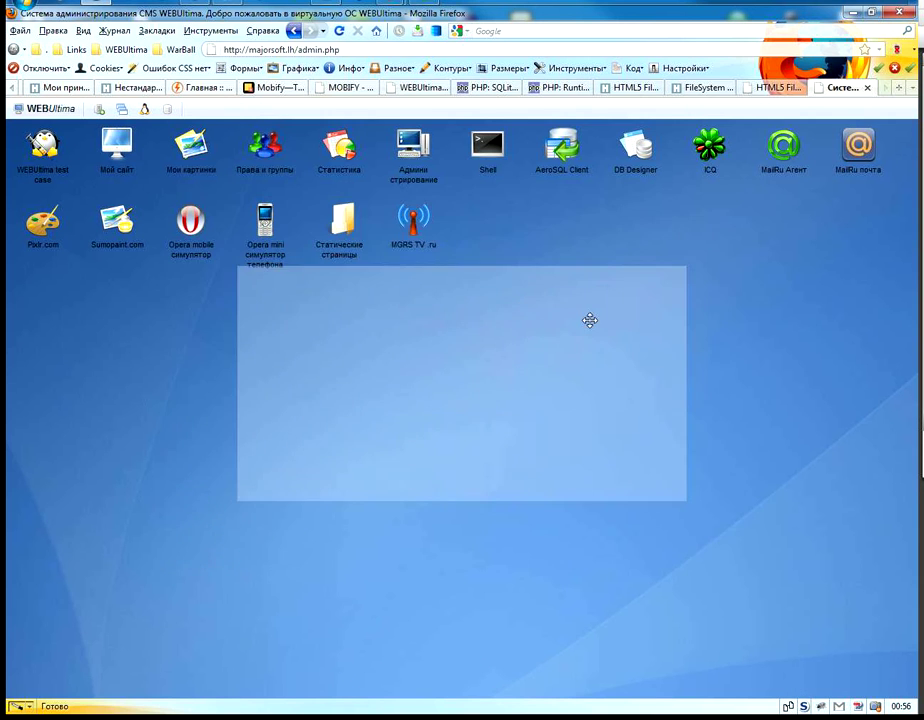
double_click(340, 245)
left_click(464, 324)
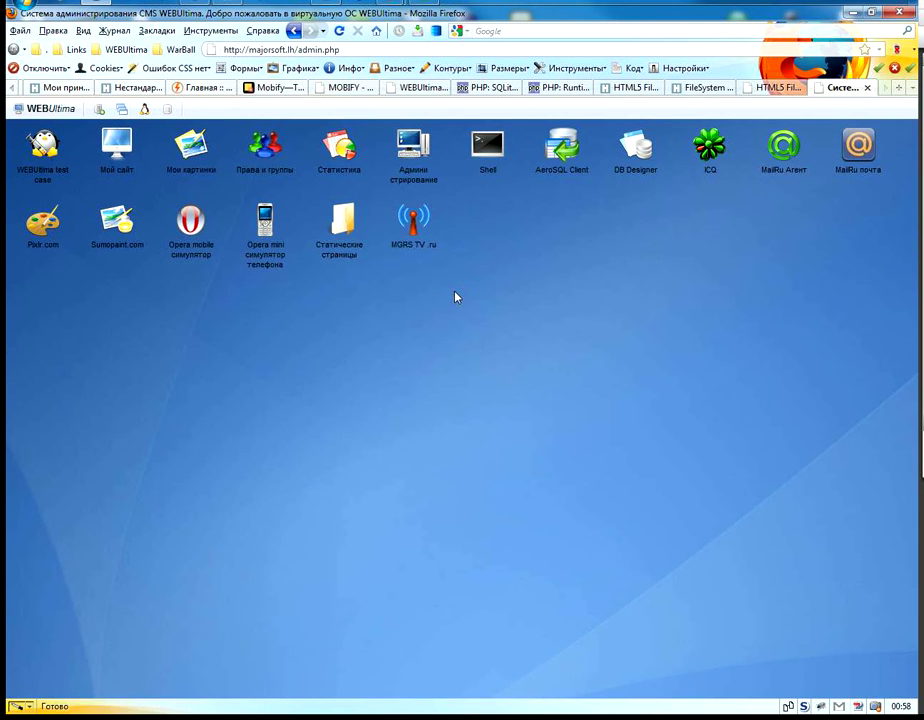
Launch MGRS TV and use the desktop management window, placed beside it, to set the desktop theme to spice.
double_click(410, 235)
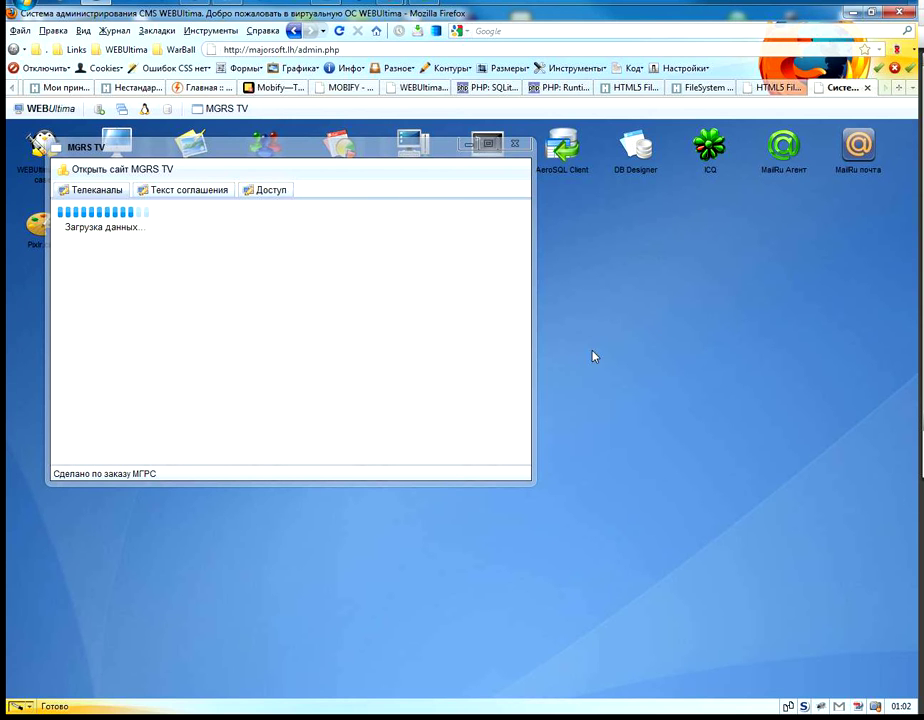
right_click(681, 345)
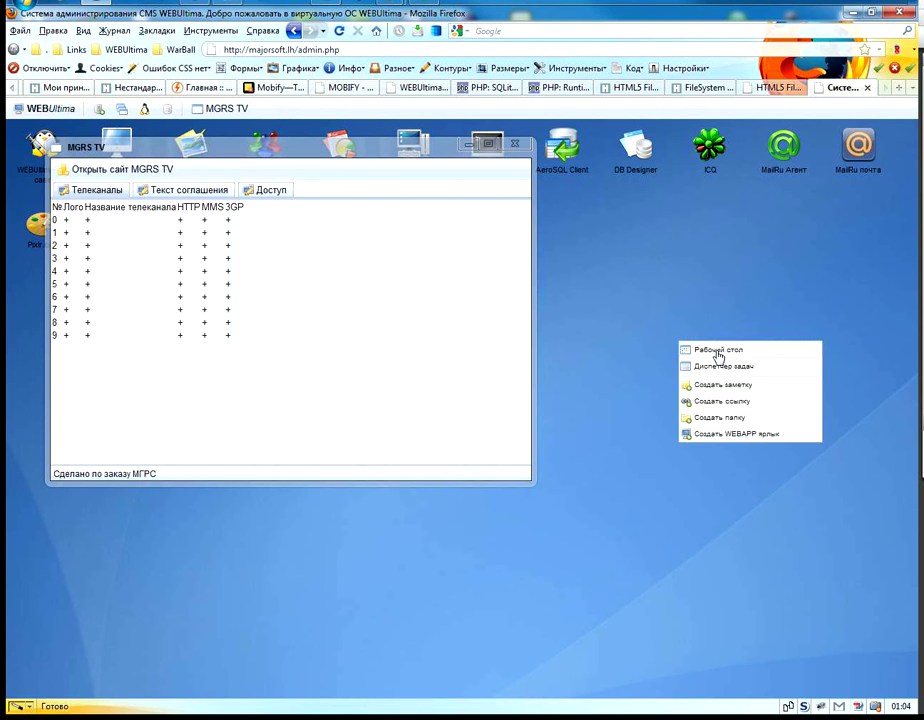
left_click(700, 351)
left_click_drag(545, 255, 747, 370)
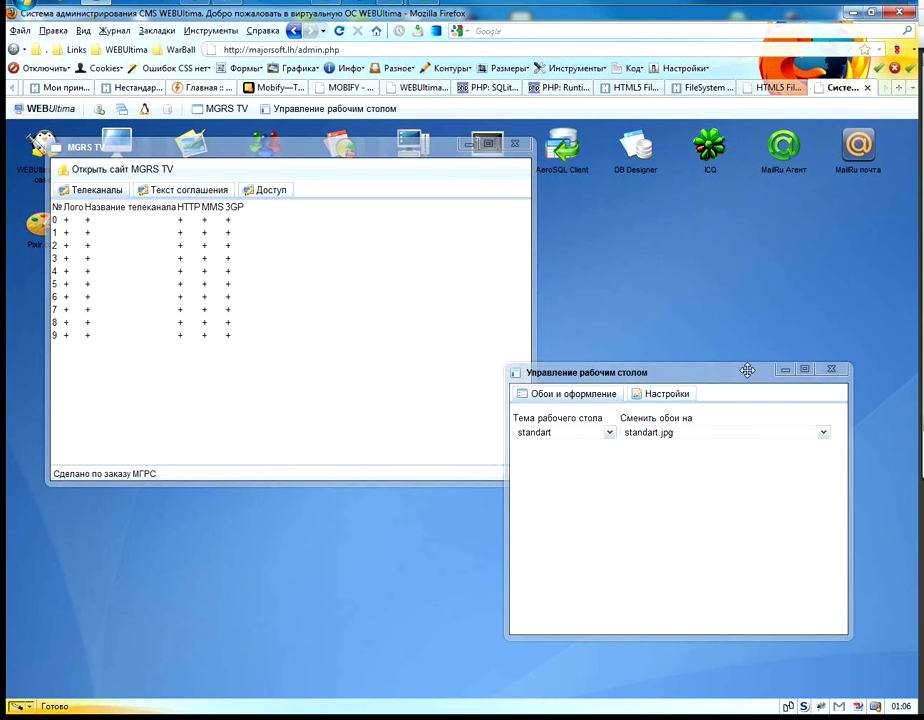
left_click(608, 434)
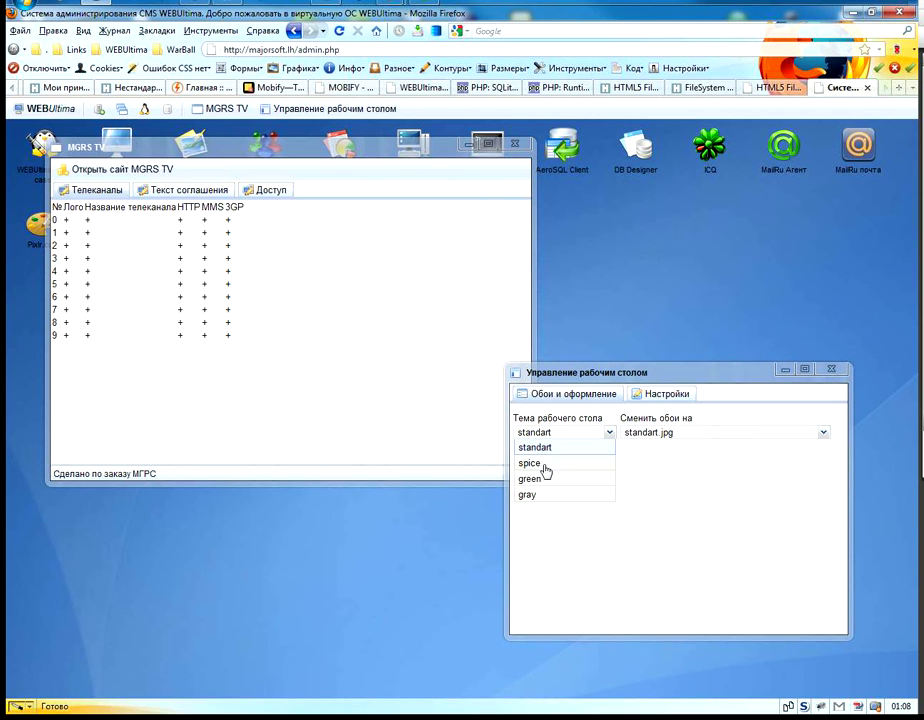
left_click(545, 465)
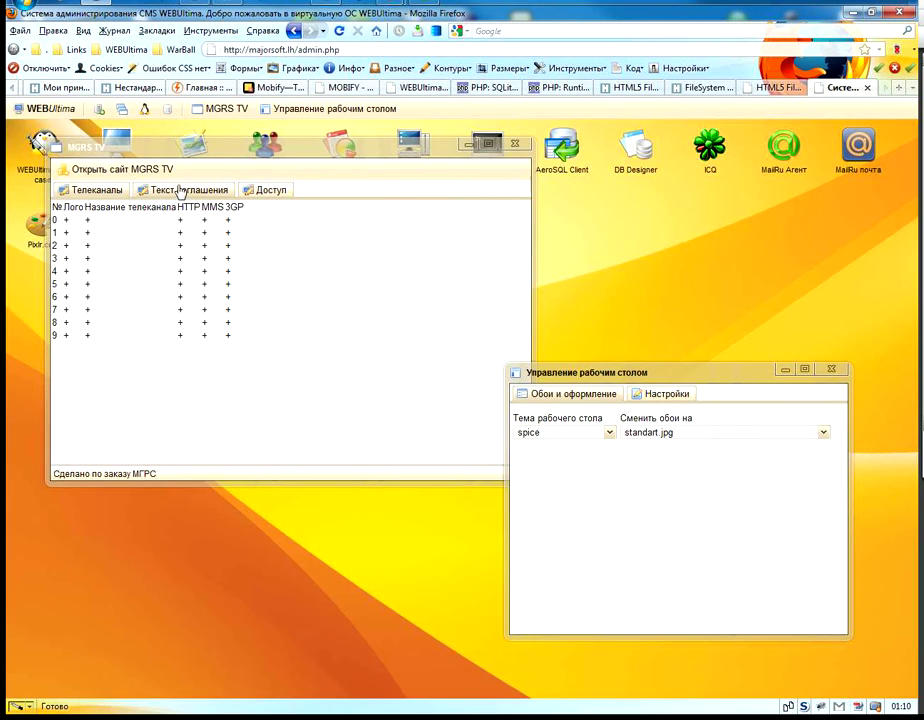
View "Текст соглашения" in MGRS TV under the current theme and change the desktop theme to green.
left_click(182, 190)
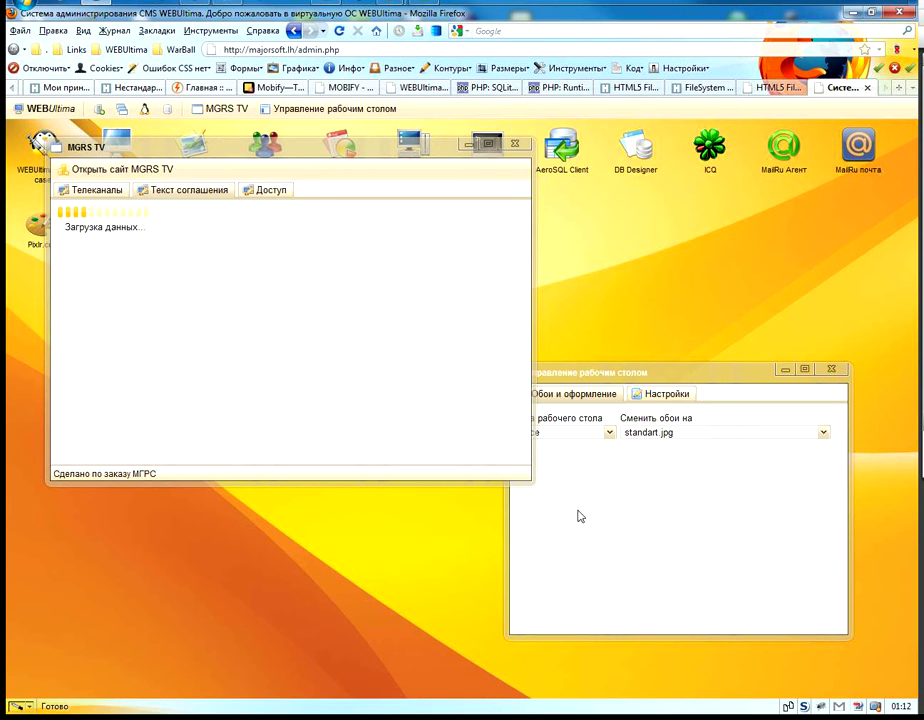
left_click(604, 474)
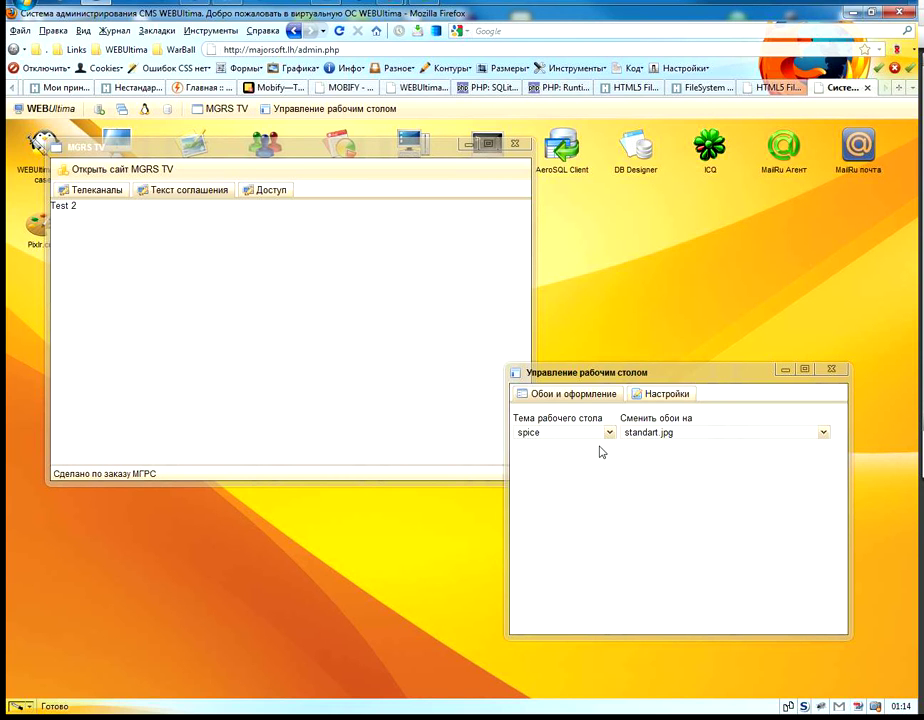
left_click(603, 435)
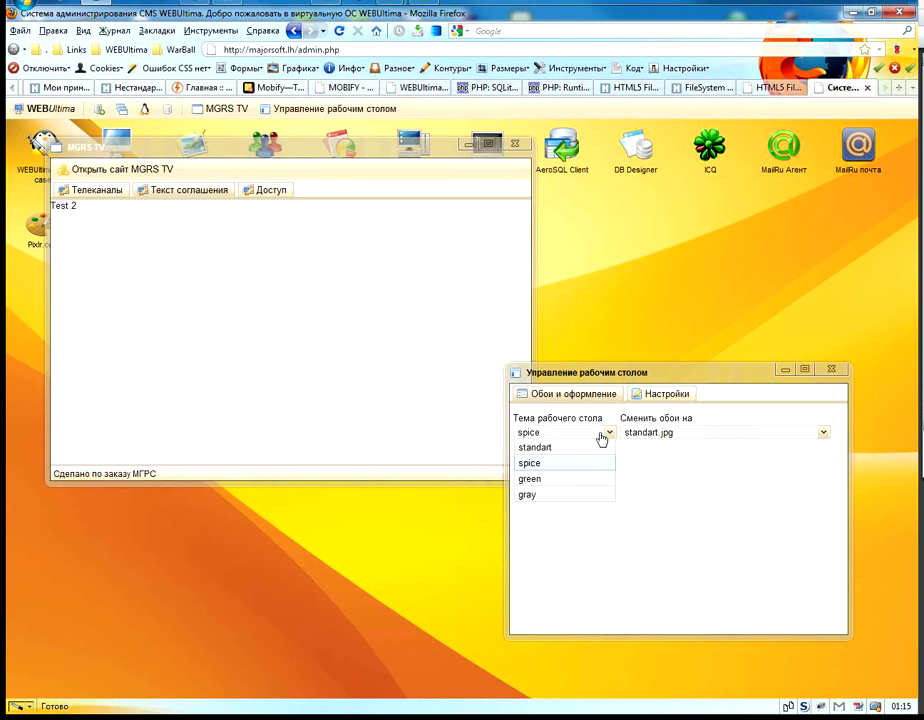
left_click(567, 481)
Look through the "Доступ", "Текст соглашения" and "Телеканалы" sections of MGRS TV, and close its window.
left_click(258, 191)
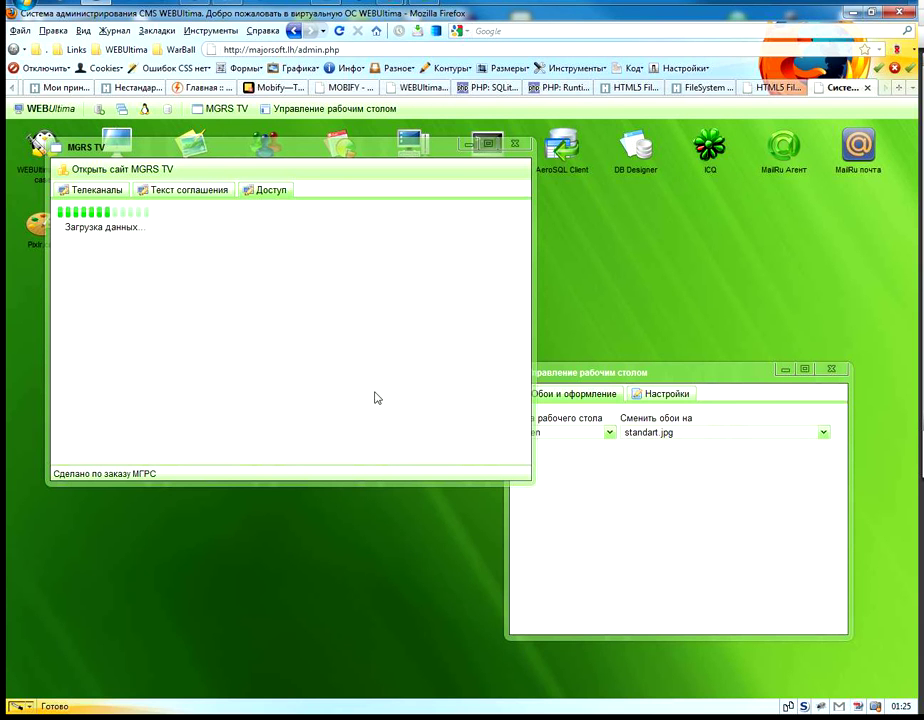
left_click(180, 190)
left_click(97, 190)
left_click(198, 192)
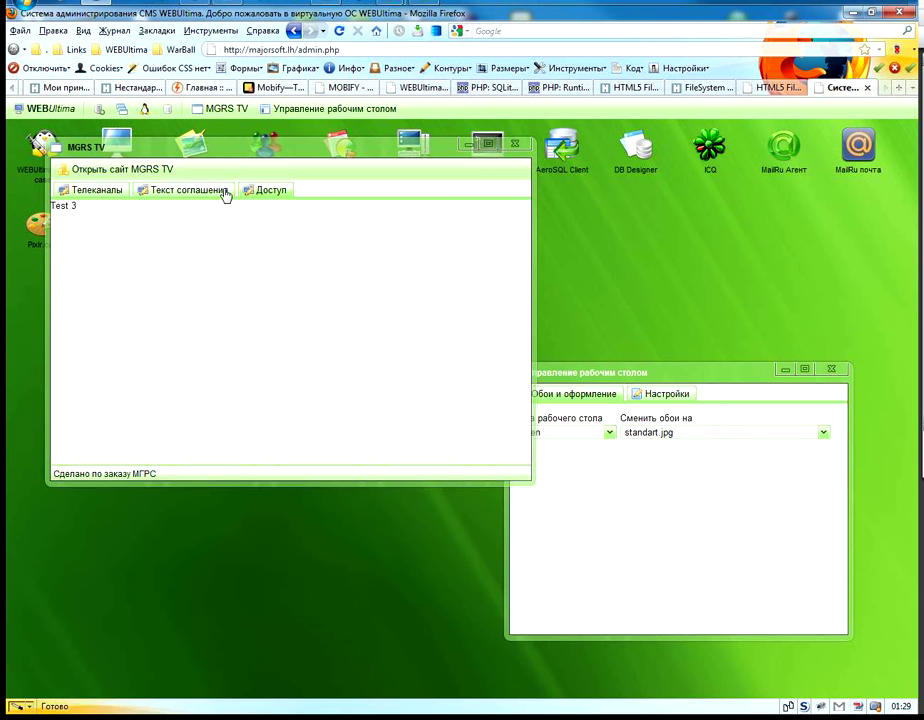
left_click(90, 190)
left_click(209, 192)
left_click(270, 192)
left_click(145, 191)
left_click(111, 193)
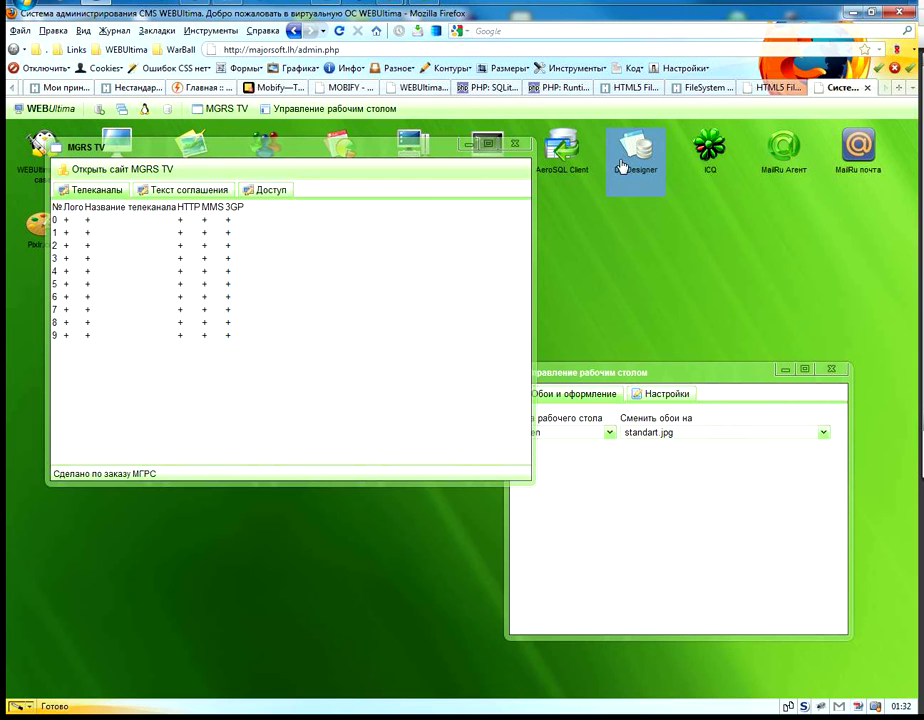
left_click(515, 147)
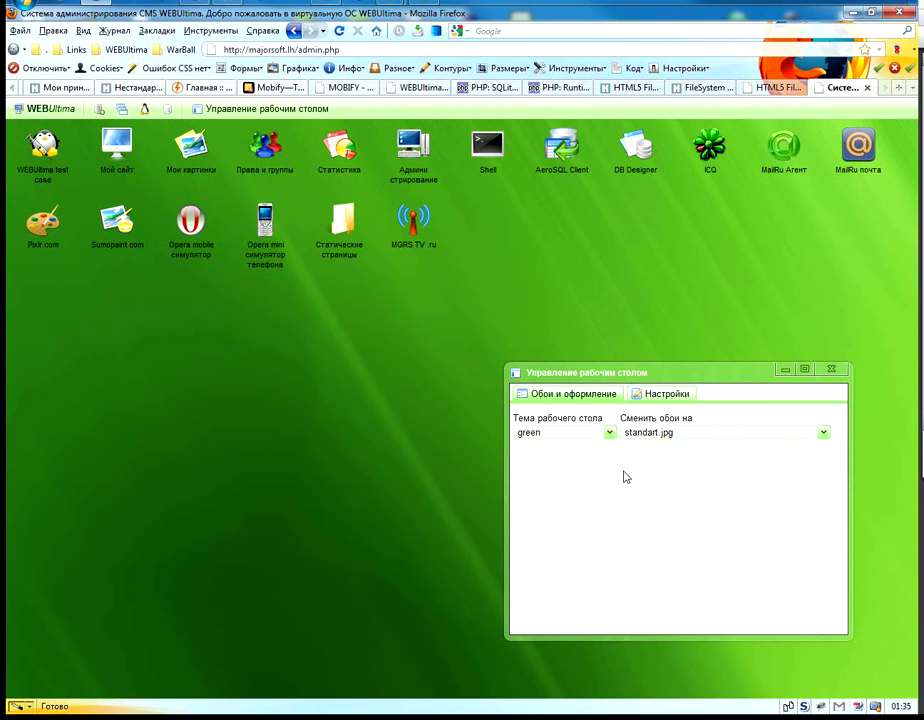
Set the desktop theme to gray and close the desktop management window.
left_click(608, 433)
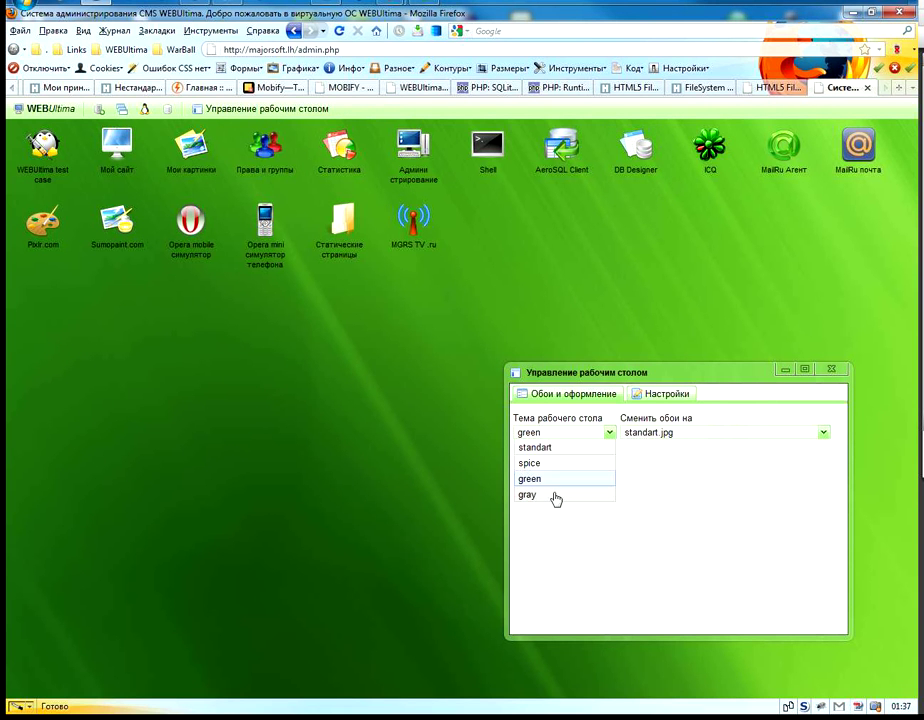
left_click(556, 497)
left_click(830, 369)
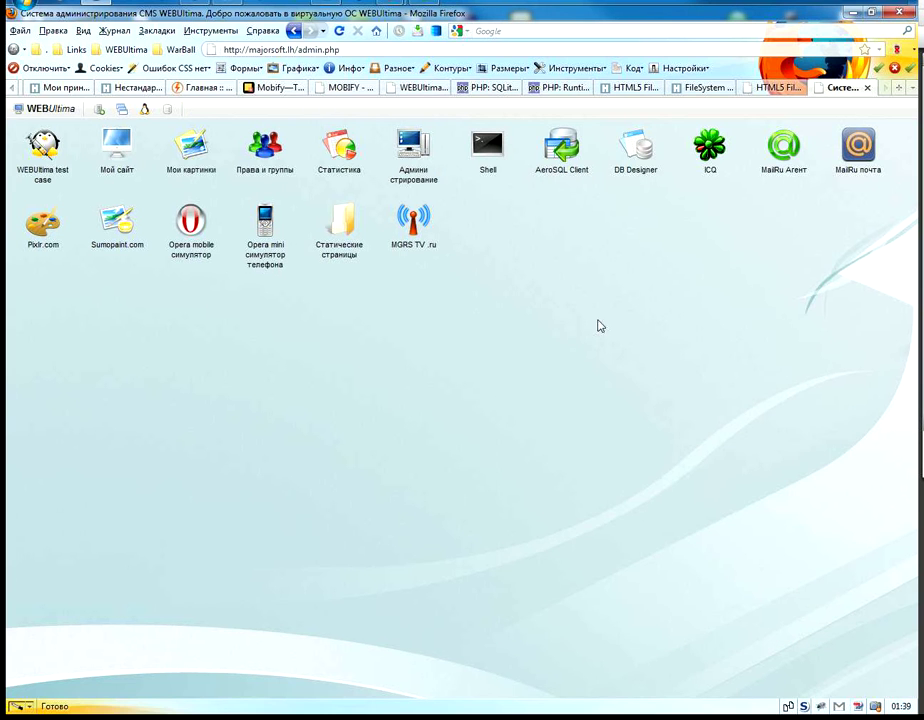
Create a desktop note named "Заметка 1".
right_click(473, 242)
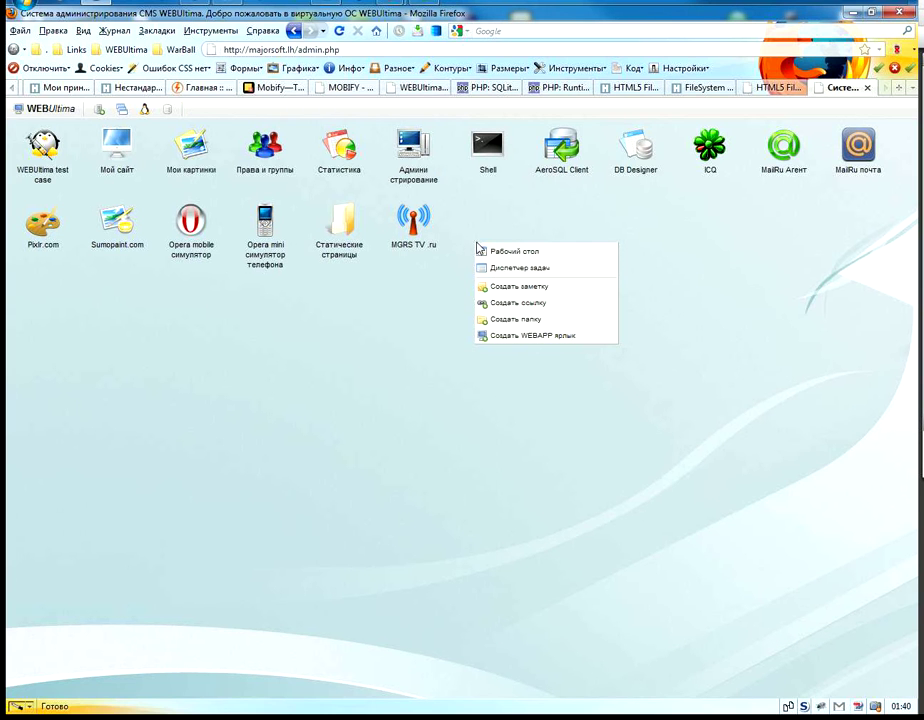
left_click(527, 302)
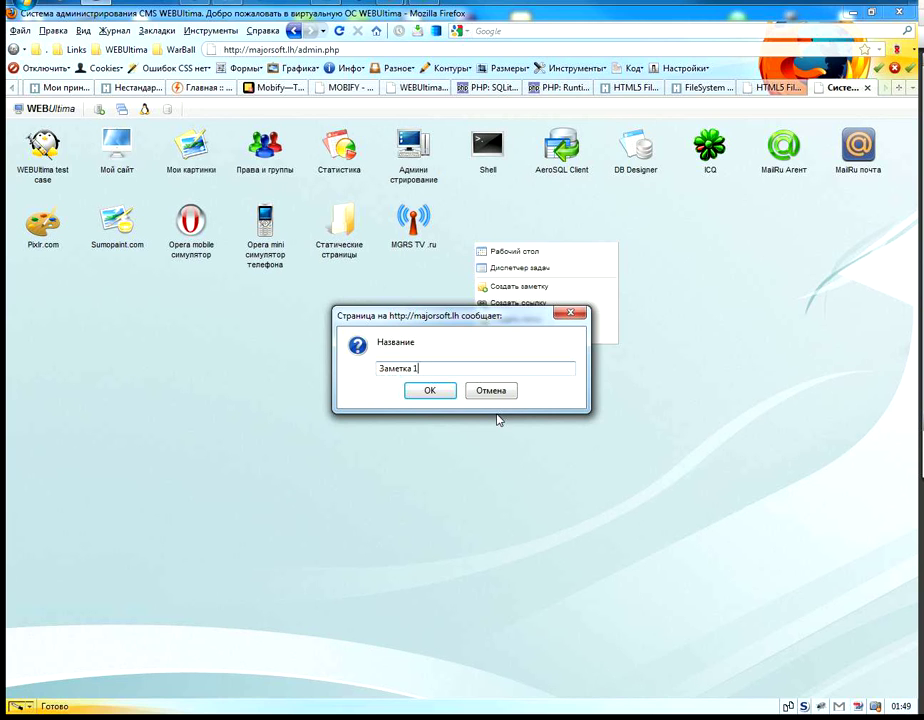
left_click(430, 390)
Create a second desktop note named "Заметка 2".
right_click(558, 264)
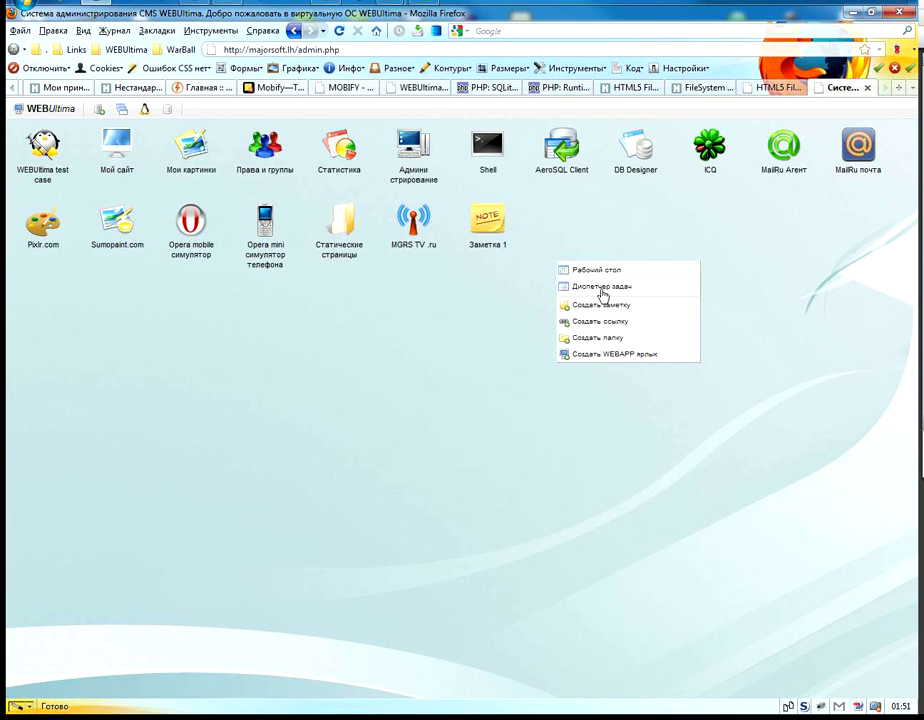
left_click(602, 305)
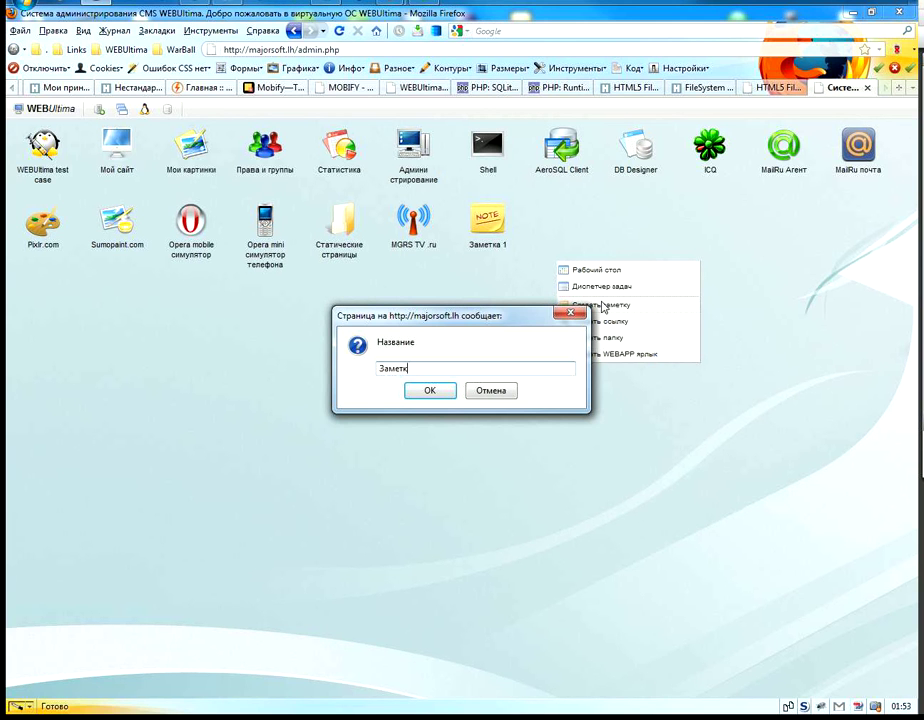
type("Заметка 2")
left_click(428, 388)
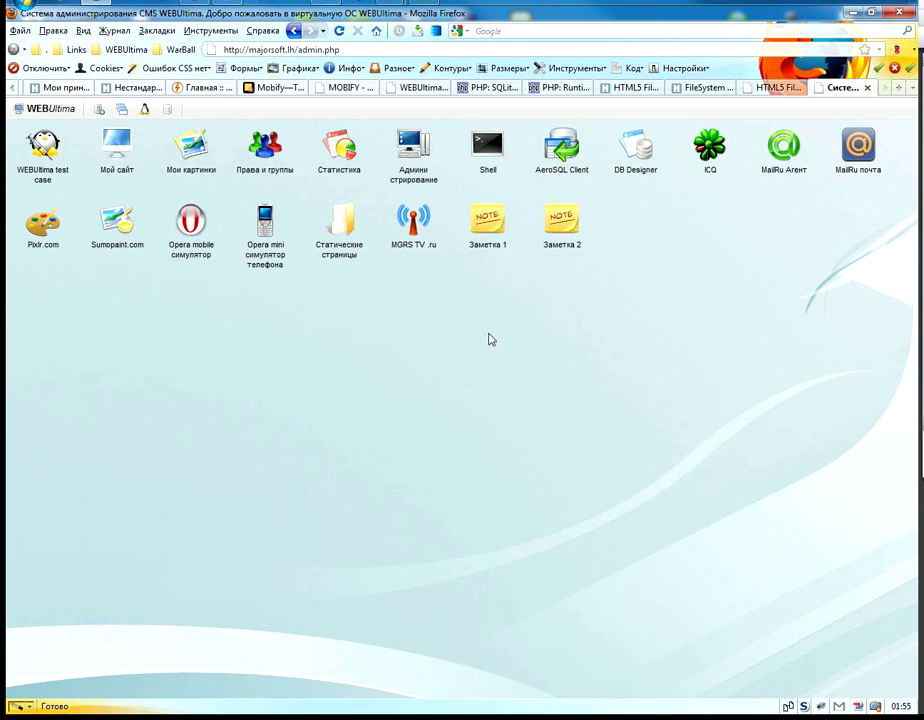
Create a desktop folder named "Папка 1".
right_click(635, 289)
left_click(679, 361)
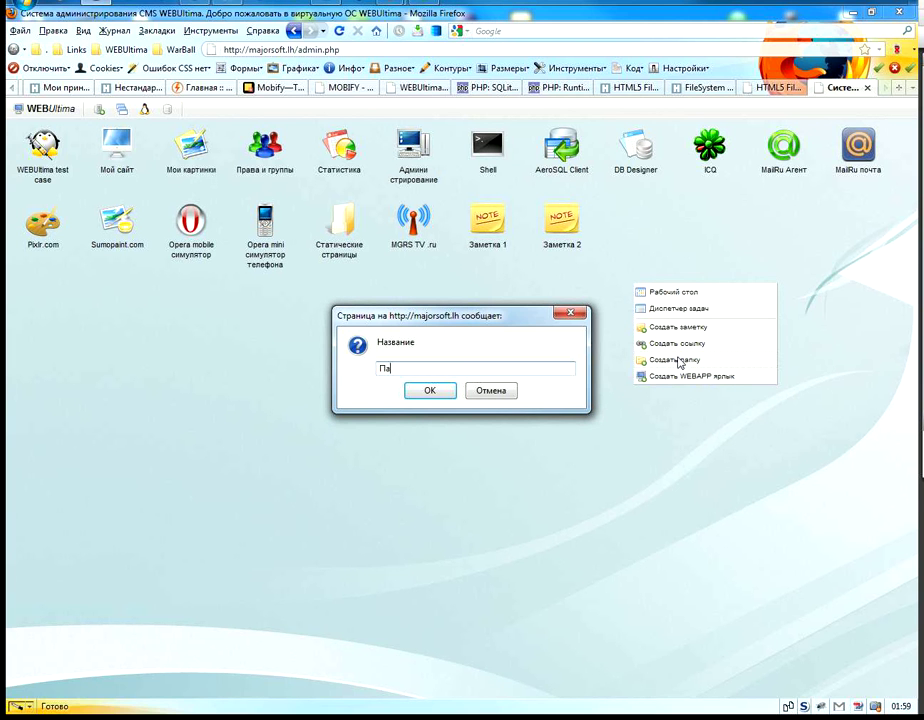
key("Return")
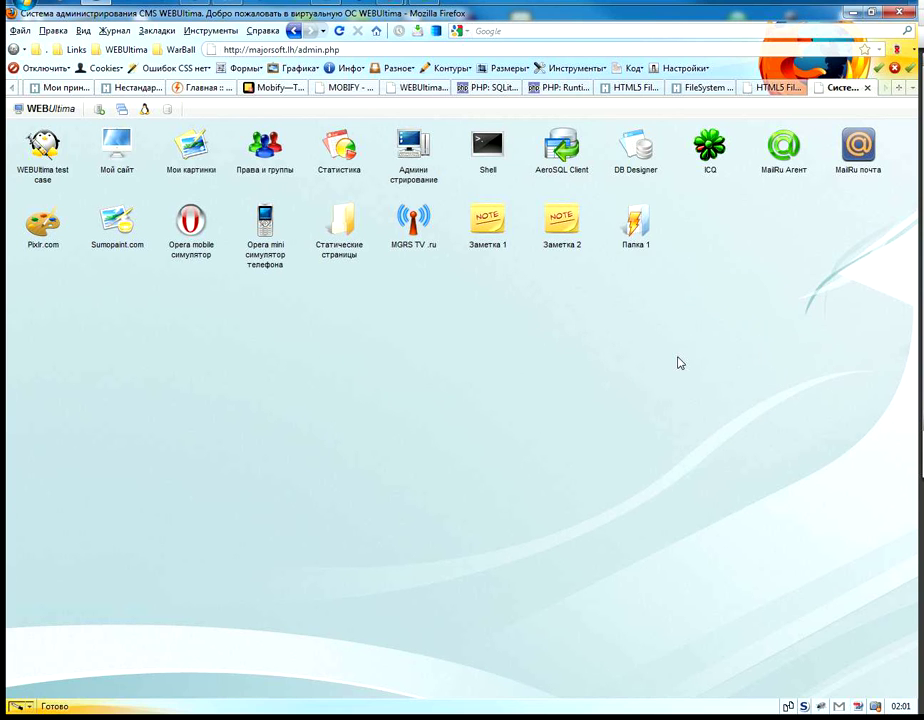
View the object information of "Папка 1" and of "Заметка 2", closing each information window.
right_click(641, 250)
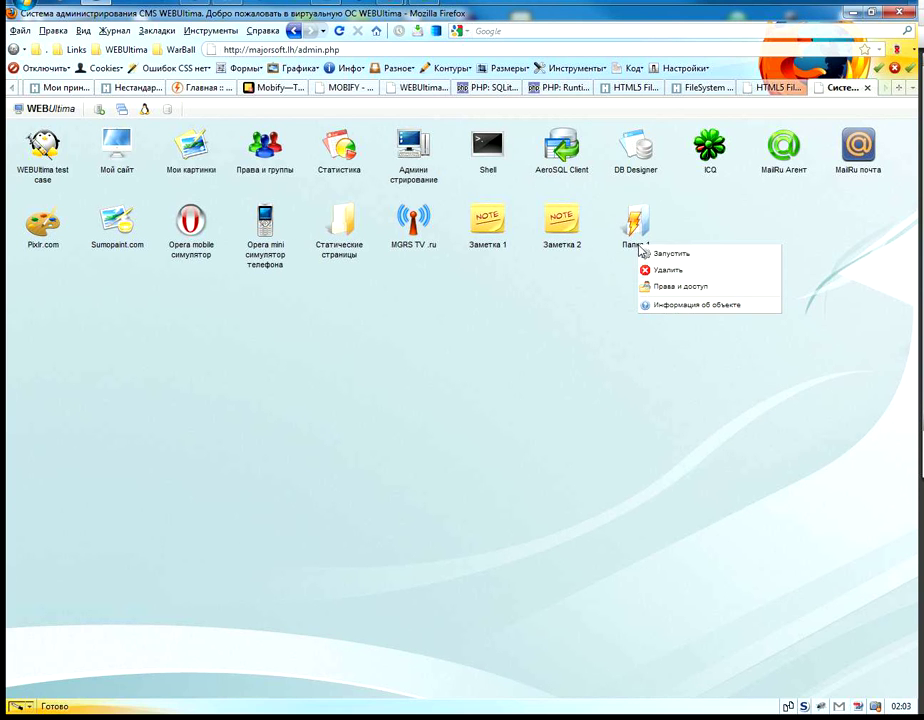
left_click(680, 305)
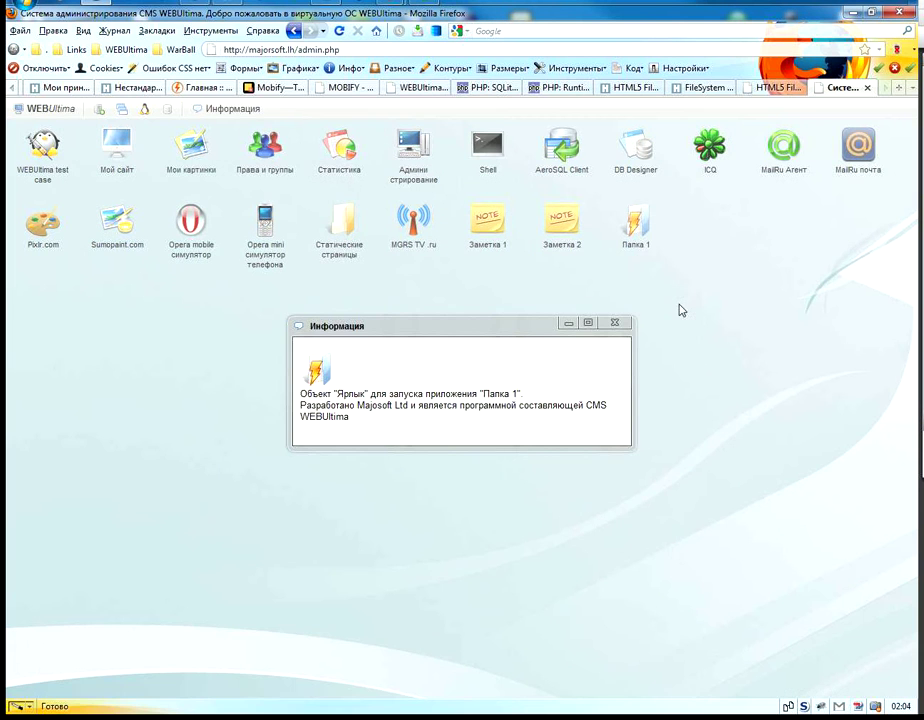
left_click(614, 322)
right_click(566, 245)
left_click(618, 300)
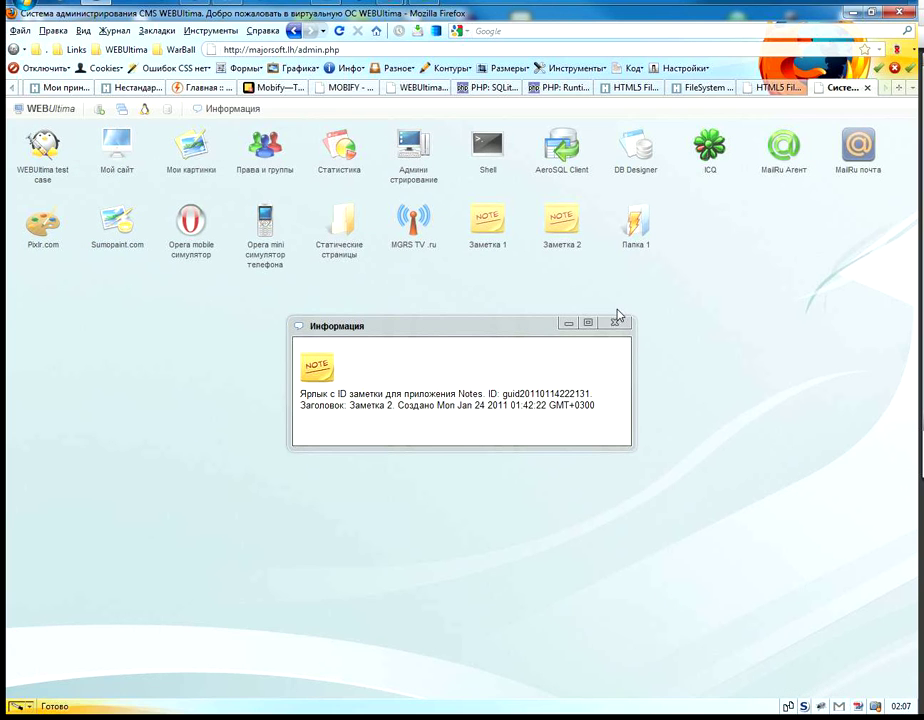
left_click(616, 323)
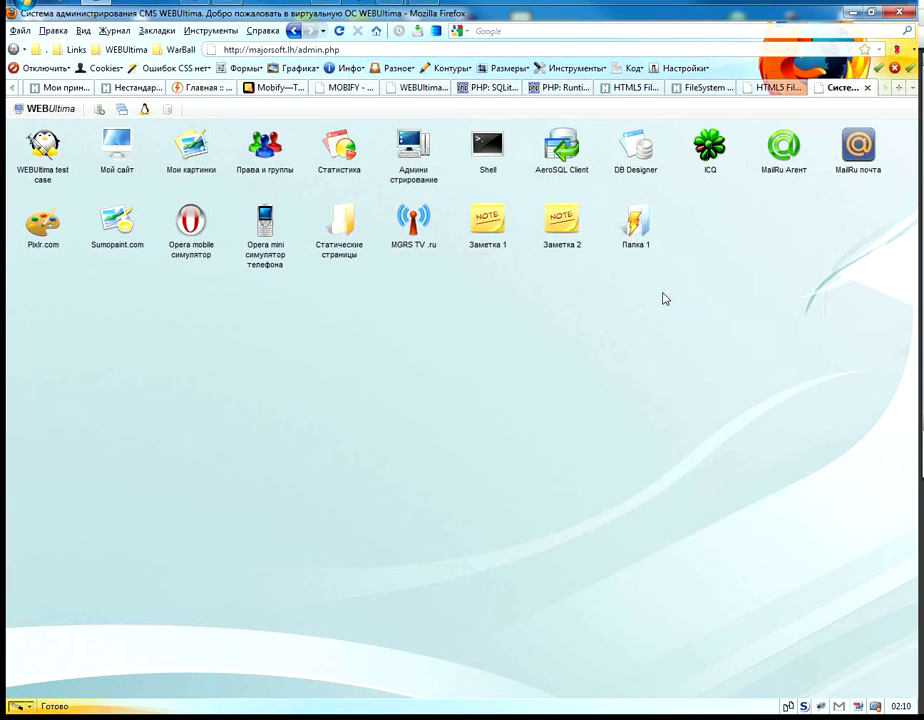
right_click(664, 297)
left_click(703, 367)
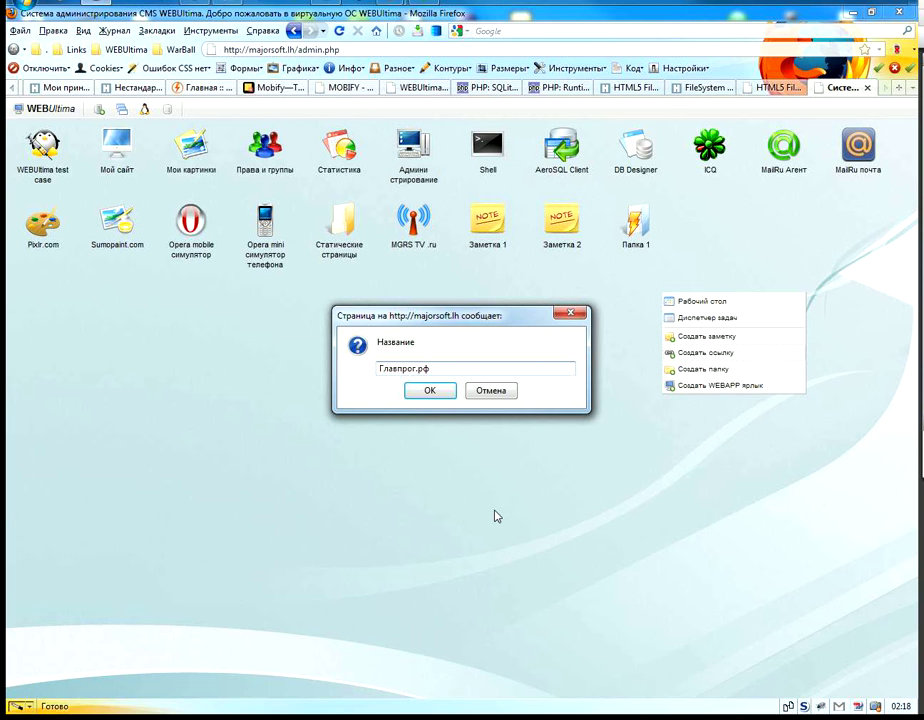
key("Return")
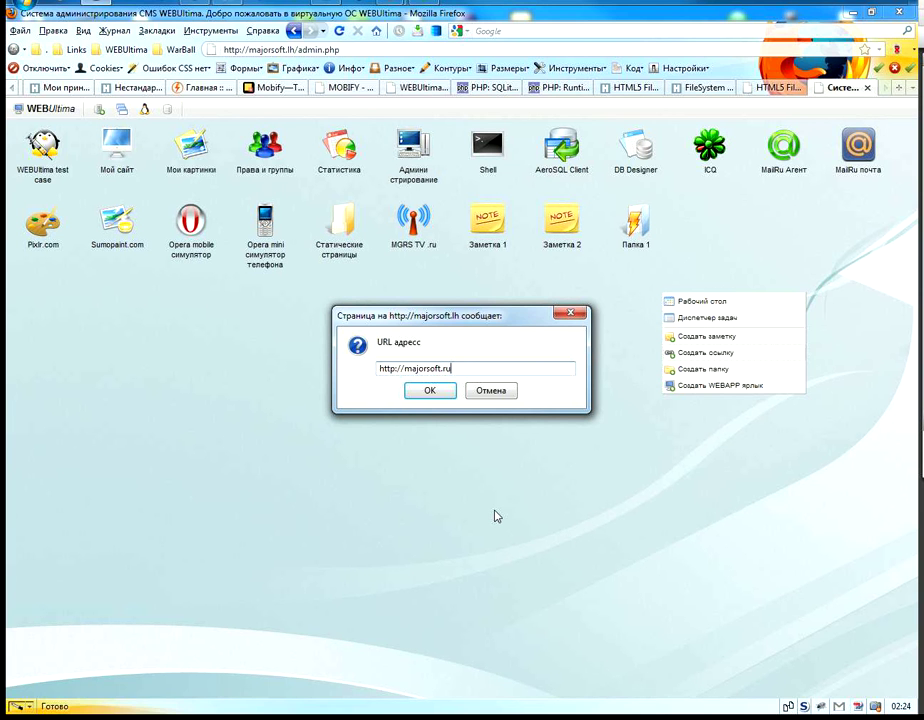
left_click(434, 392)
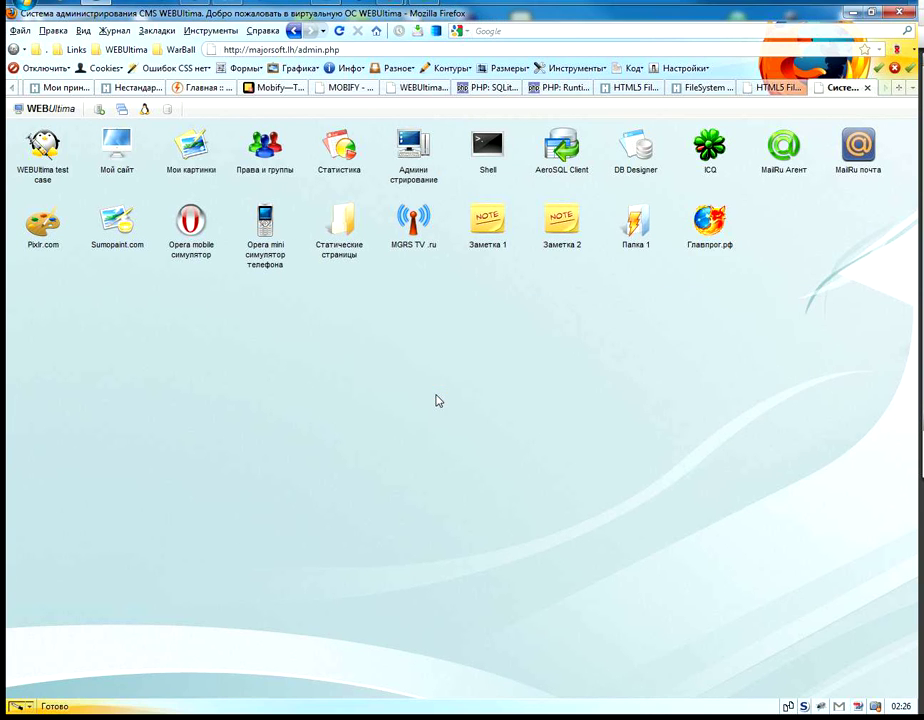
Open the "Главпрог.рф" link and close its page, and view the link's object information.
double_click(708, 243)
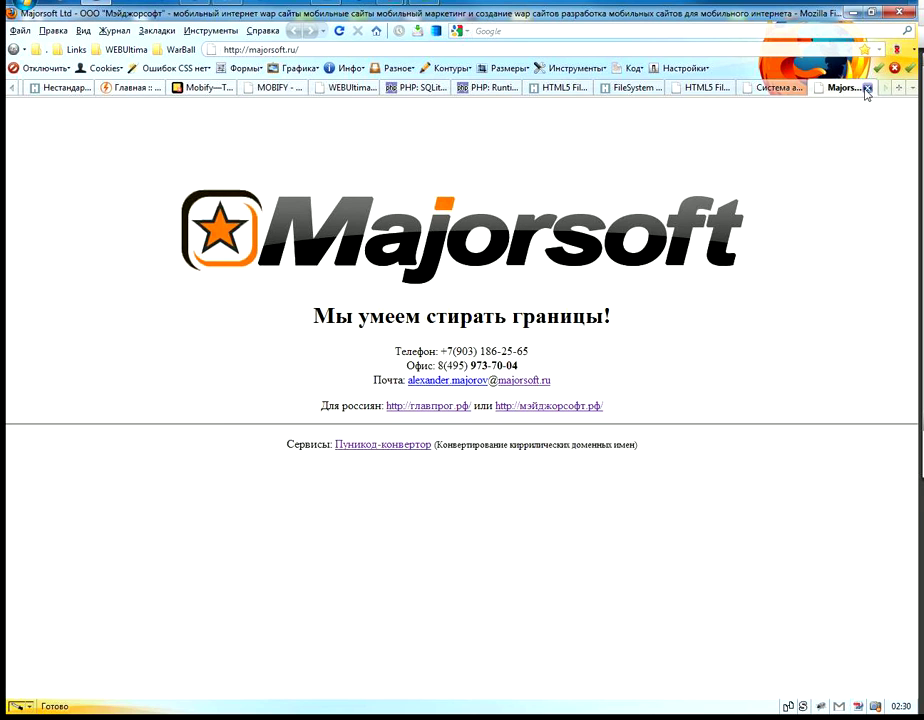
left_click(867, 87)
right_click(711, 250)
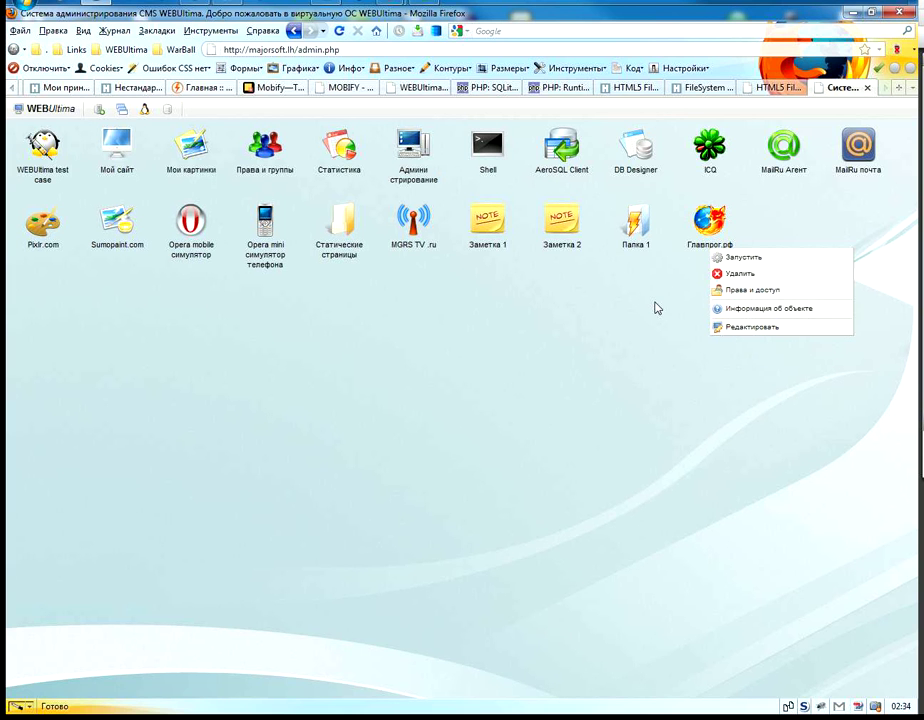
left_click(641, 238)
right_click(640, 236)
left_click(709, 225)
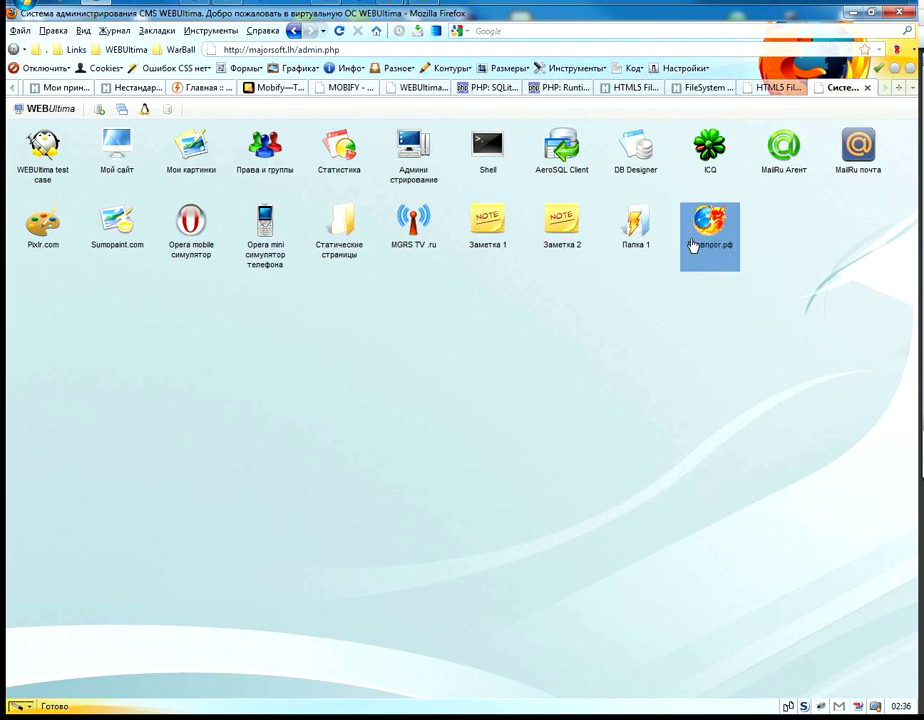
right_click(709, 230)
left_click(740, 298)
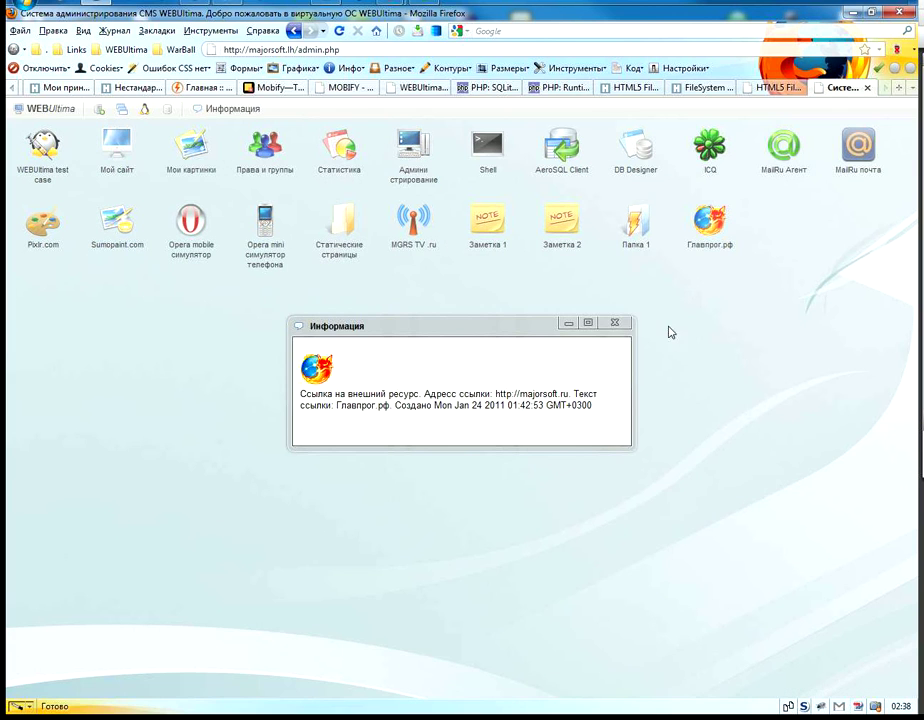
left_click(615, 325)
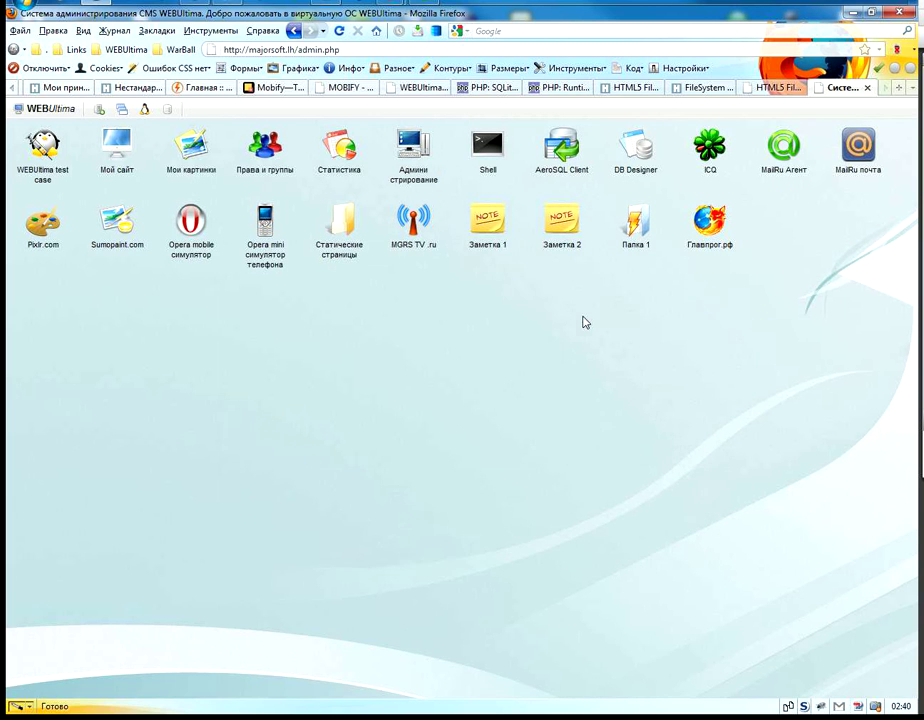
right_click(533, 337)
left_click(583, 427)
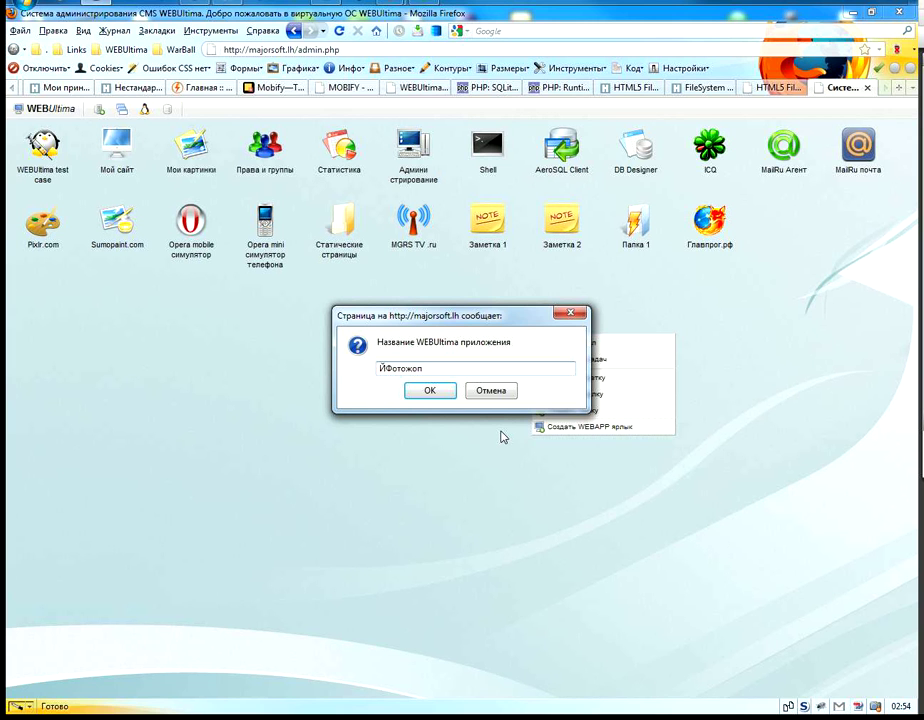
key("BackSpace")
key("Return")
type("http://sumopaint.com/app/")
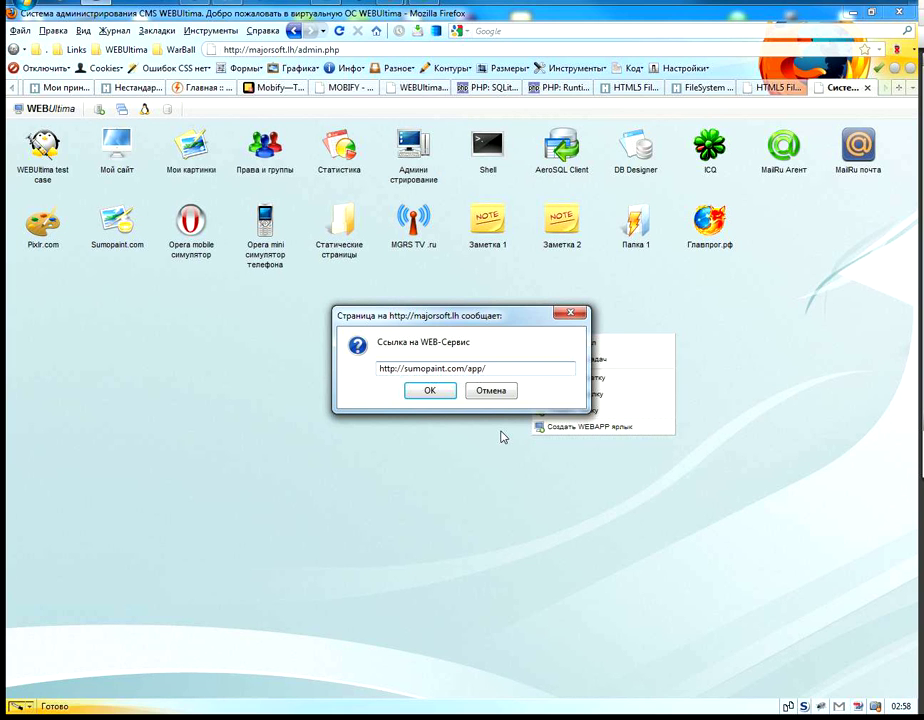
left_click(431, 391)
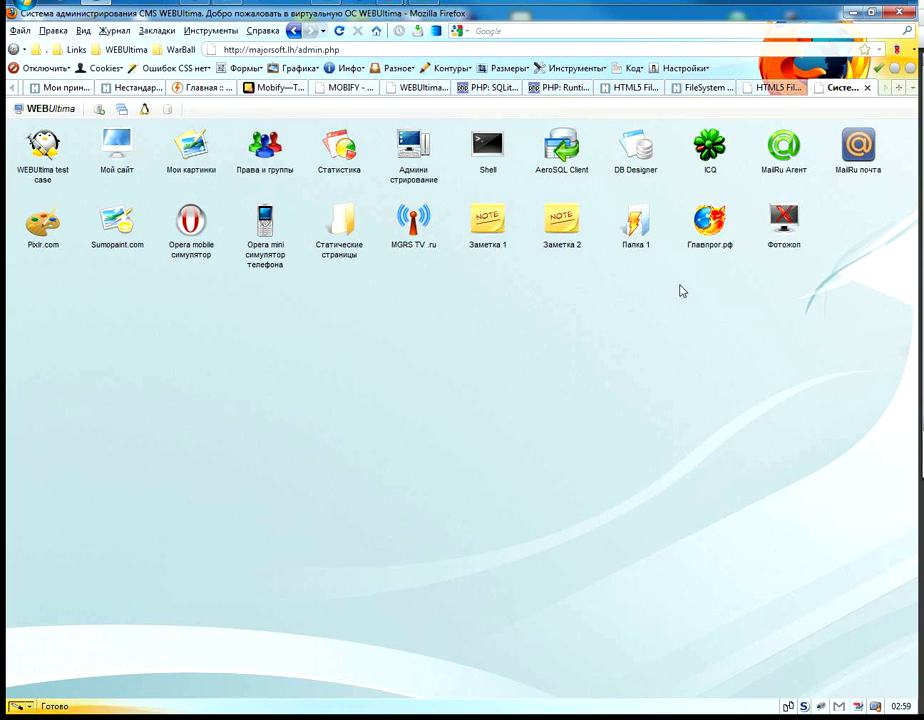
View the object information of the "Фотожоп" shortcut and close the information window.
right_click(786, 264)
left_click(815, 321)
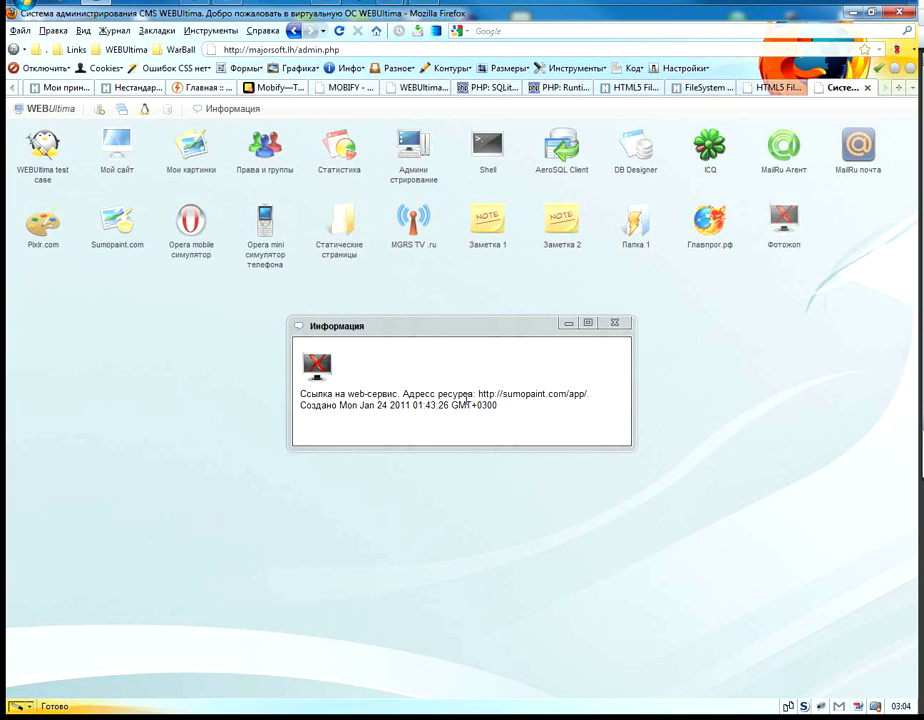
left_click(614, 322)
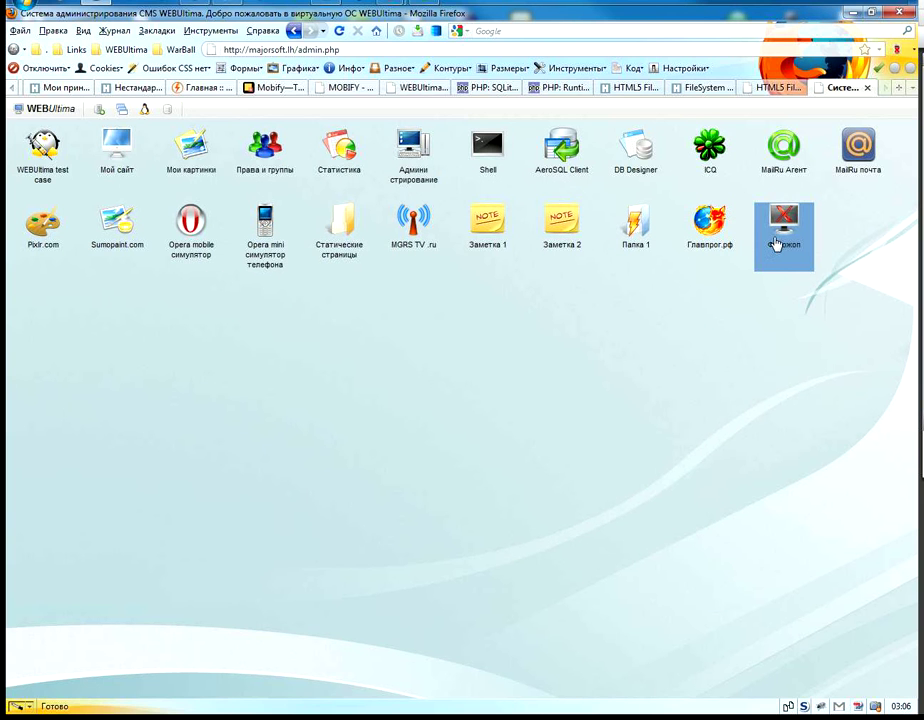
Launch "Фотожоп", maximize its window, and enlarge the Untitled_image window to show the whole canvas.
double_click(781, 239)
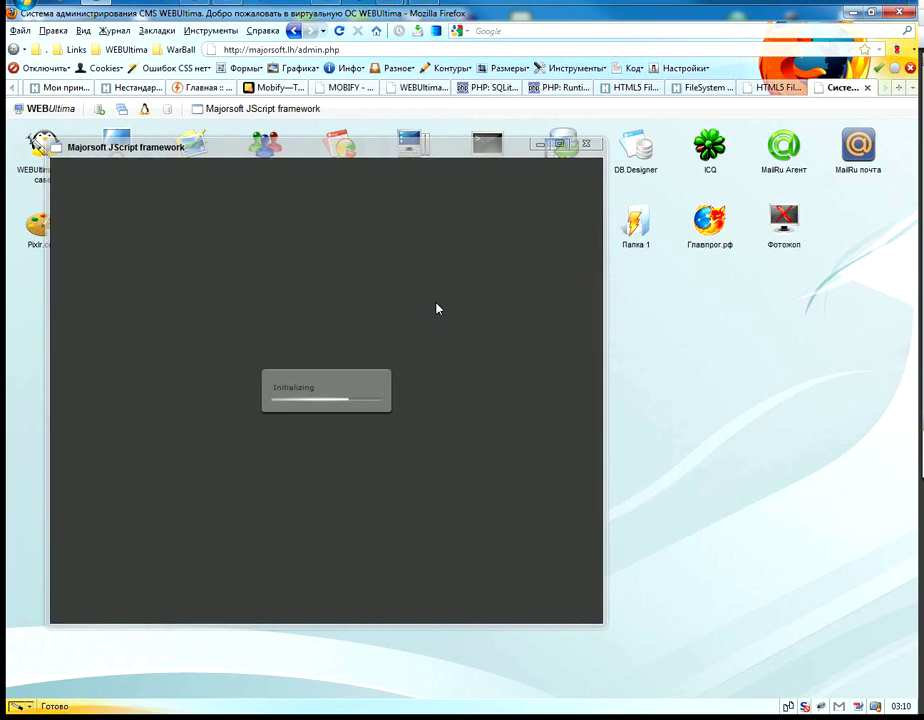
left_click(559, 144)
mouse_move(406, 597)
left_mouse_down()
mouse_move(509, 628)
mouse_move(714, 656)
left_mouse_up()
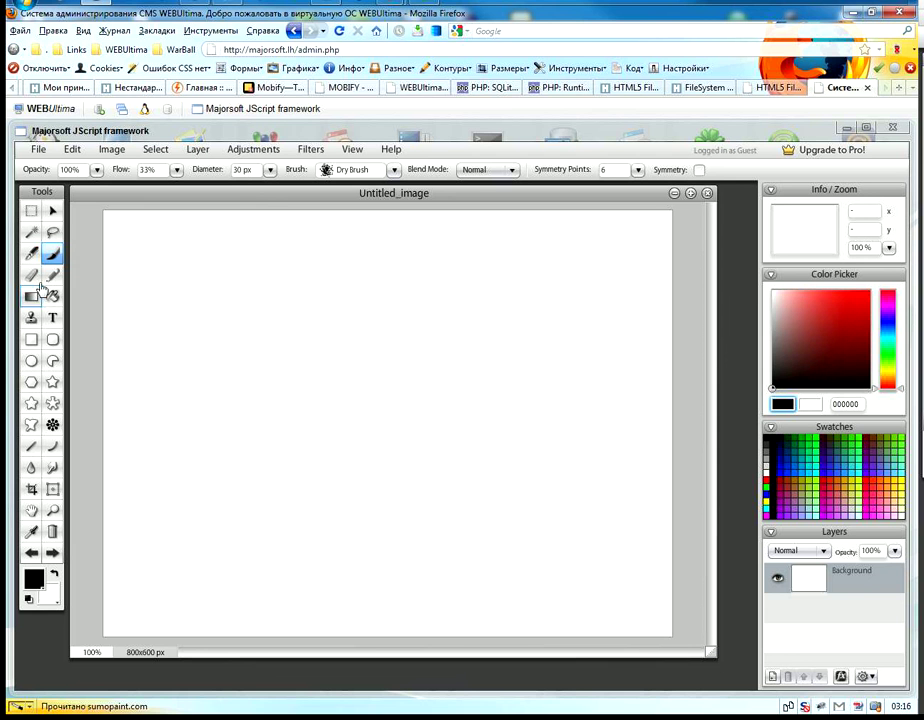
Paint freehand black strokes across the canvas with the 30 px Dry Brush, and add strokes in the pink cc3366.
left_click(52, 254)
mouse_move(124, 238)
left_mouse_down()
mouse_move(371, 233)
mouse_move(617, 249)
left_mouse_up()
mouse_move(115, 337)
left_mouse_down()
mouse_move(646, 505)
mouse_move(425, 390)
mouse_move(288, 455)
left_mouse_up()
left_click(831, 497)
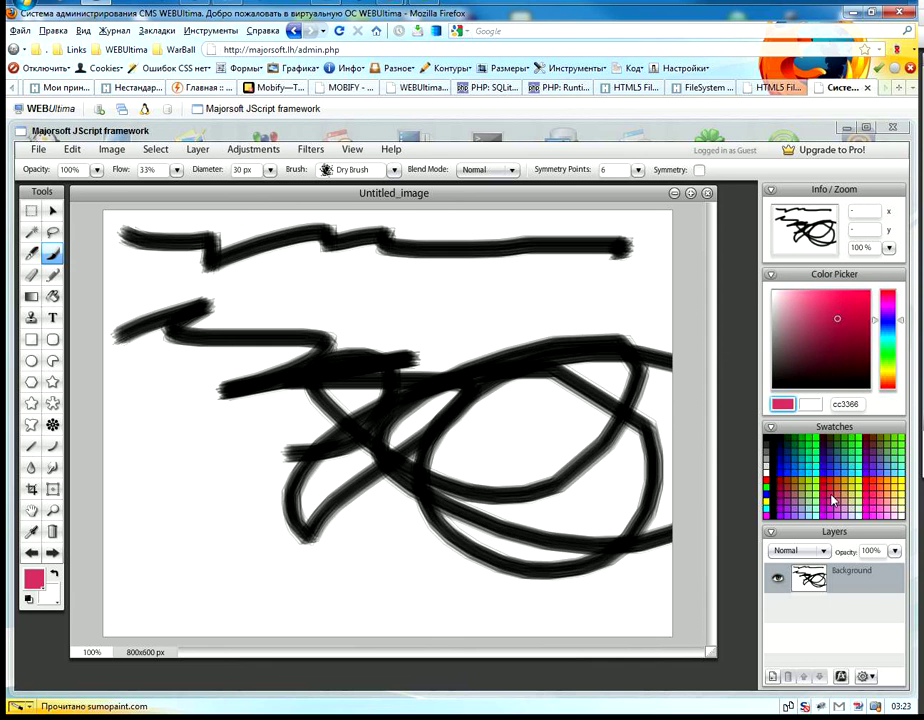
mouse_move(440, 288)
left_mouse_down()
mouse_move(256, 569)
mouse_move(640, 268)
left_mouse_up()
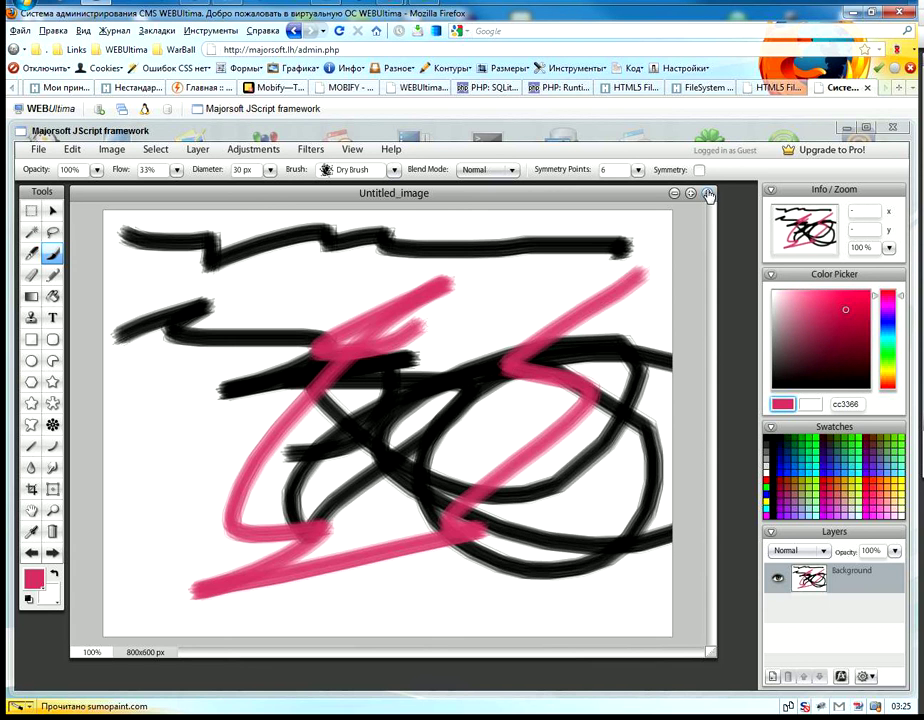
Close the Untitled_image document in the paint editor.
left_click(707, 193)
left_click(470, 457)
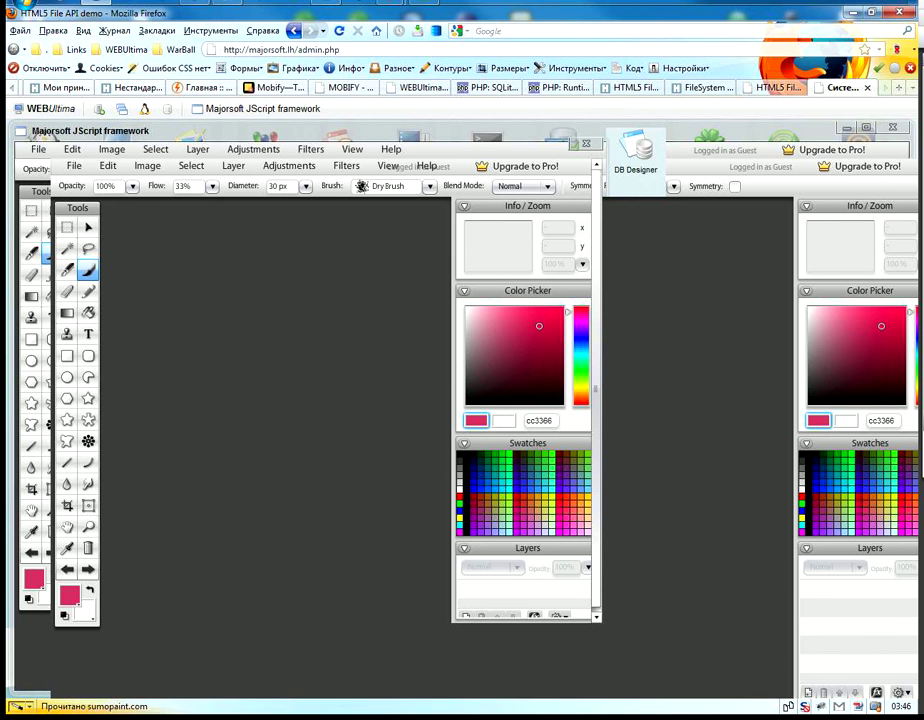
key("alt+b")
key("Escape")
key("alt+b")
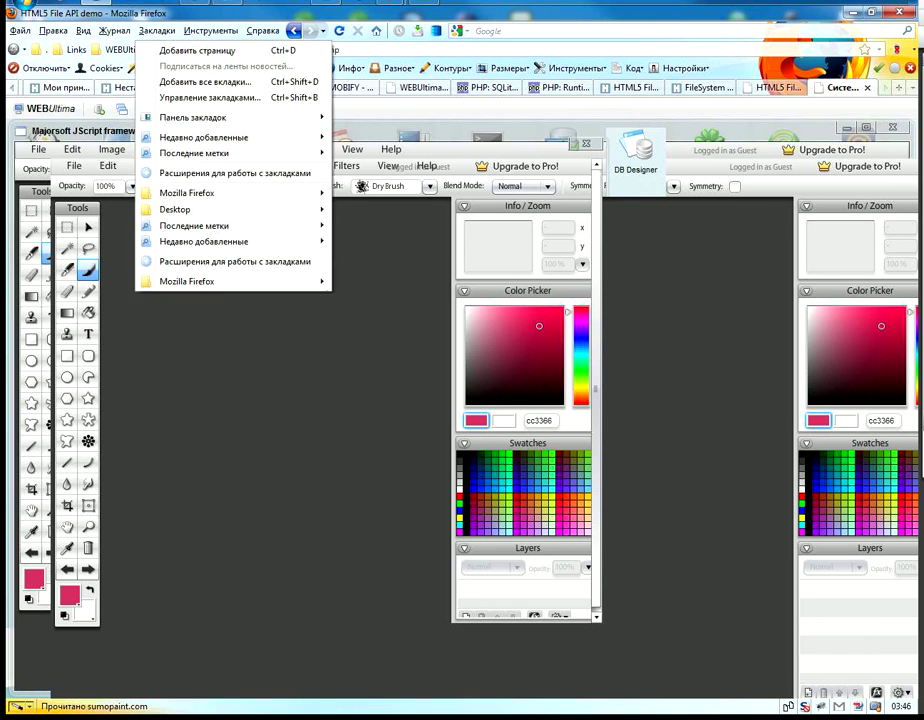
key("Right")
key("Down")
key("Down")
key("Down")
key("Down")
key("Down")
key("Right")
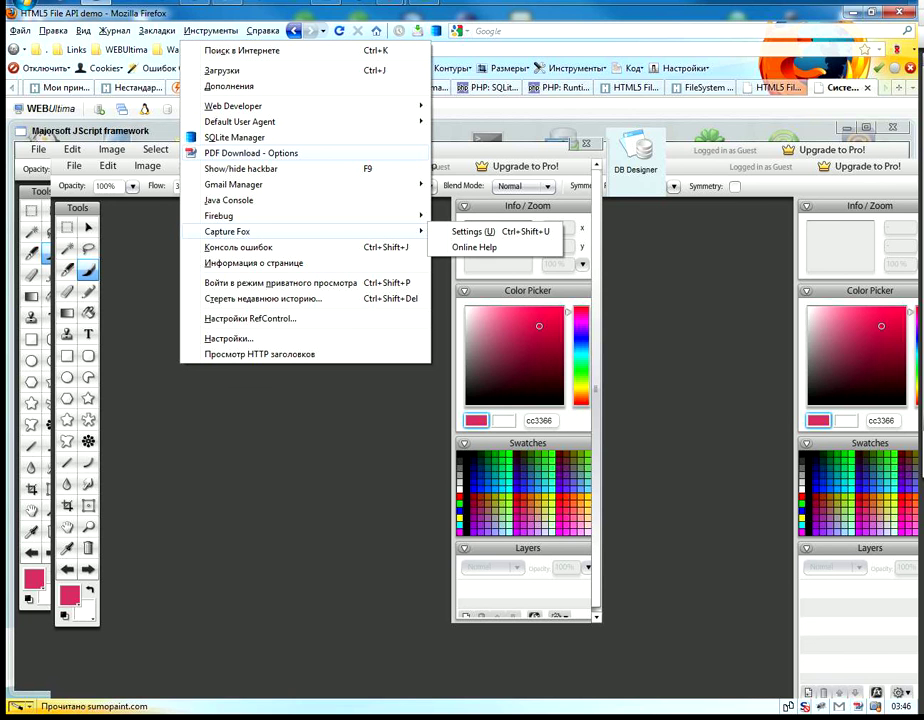